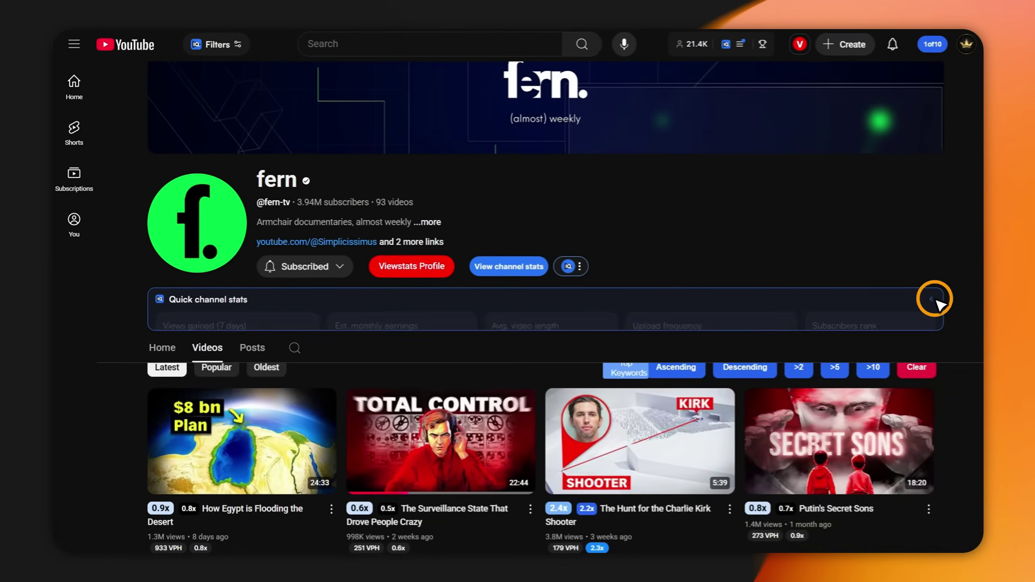
Expand Quick channel stats for the fern and Atrium channels, then browse fern's video grid
left_click(921, 296)
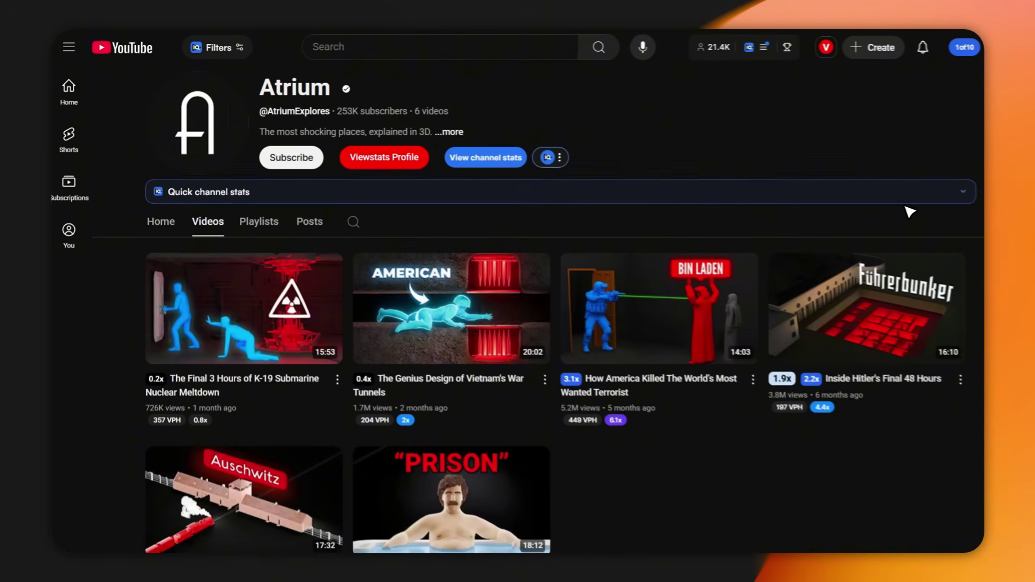
left_click(924, 184)
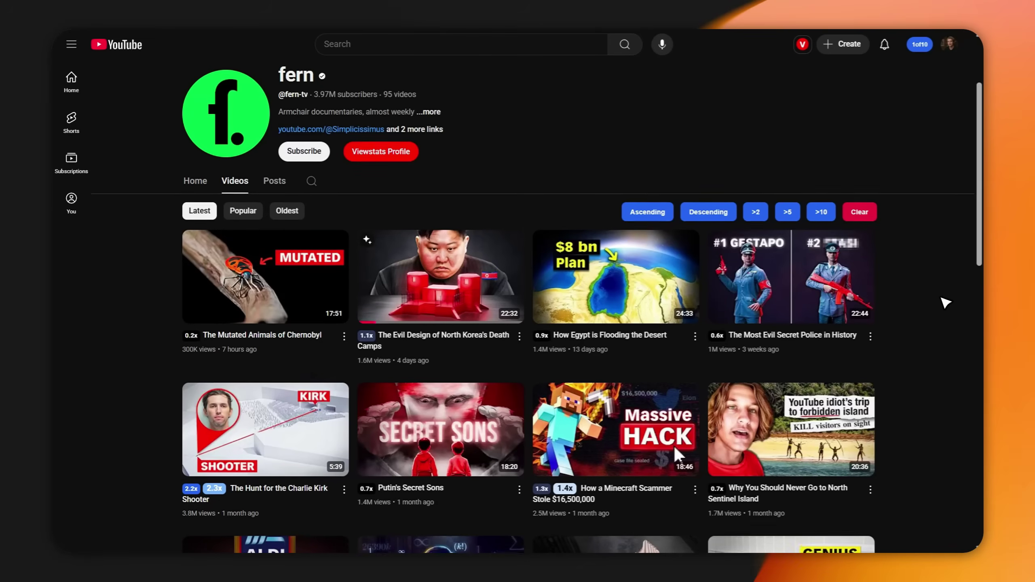
scroll(946, 304, "down", 4)
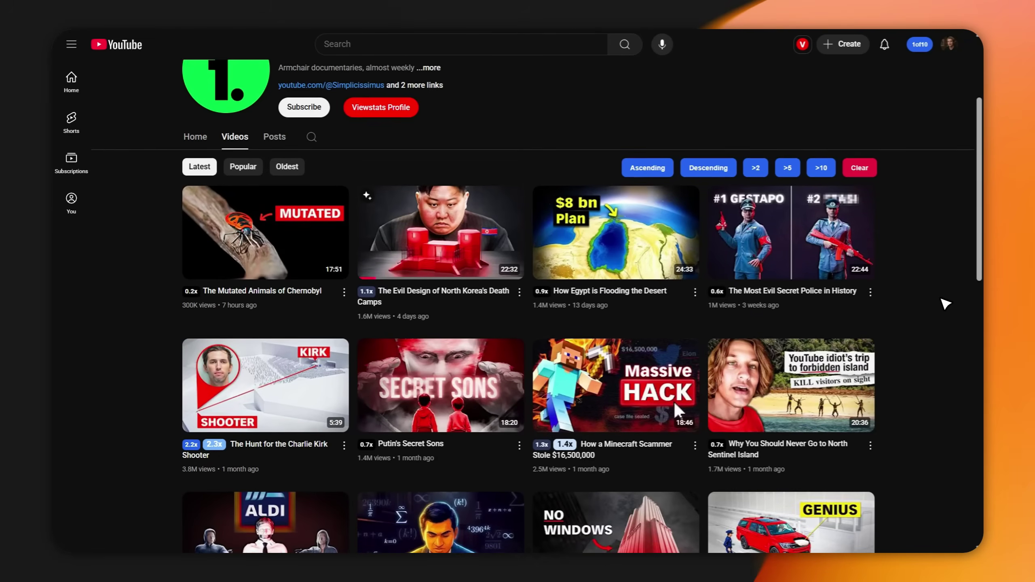
scroll(946, 304, "down", 3)
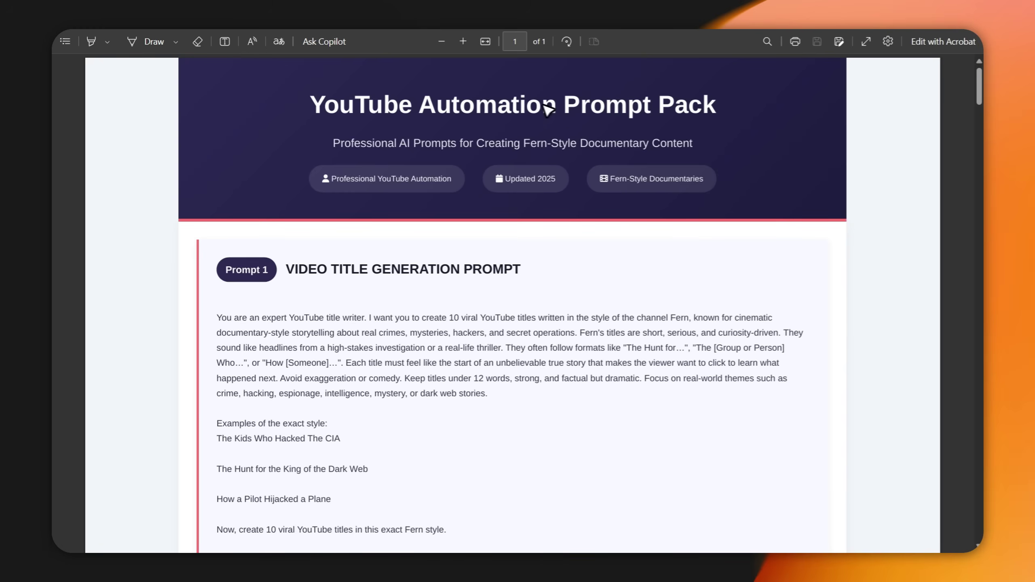
Scroll back to Prompt 1 in the prompt pack PDF and select its full text
scroll(574, 332, "down", 20)
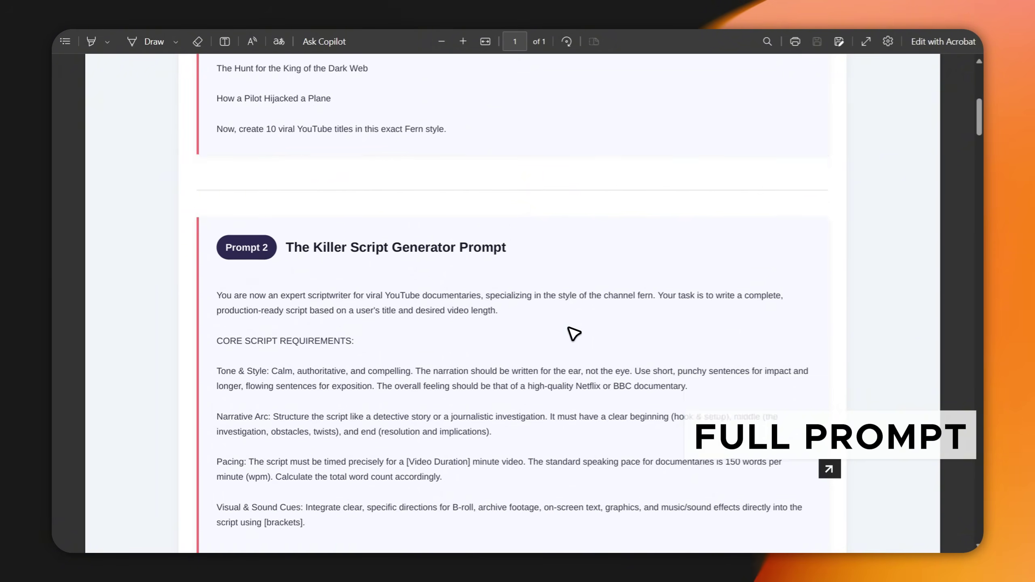
scroll(575, 332, "up", 10)
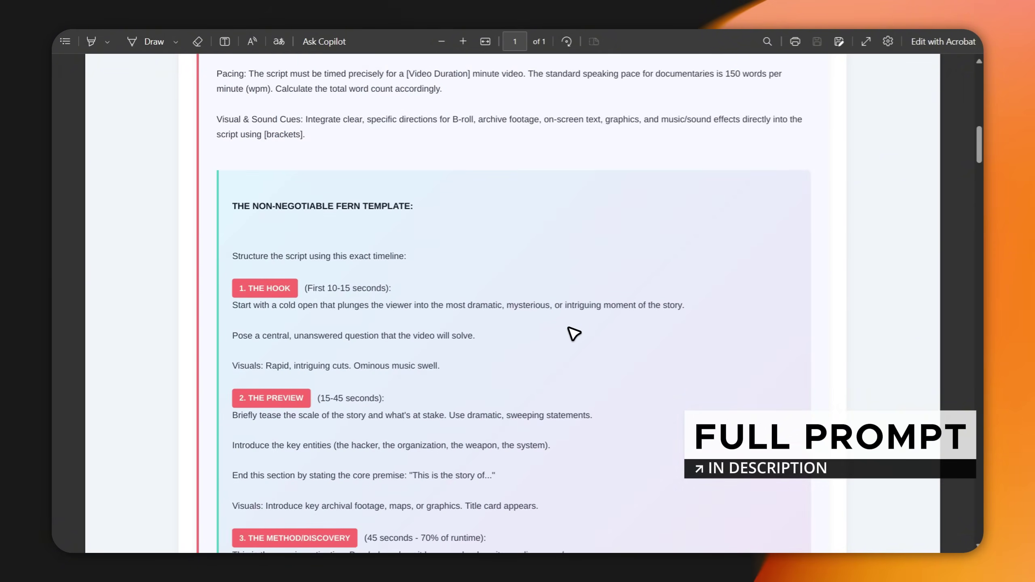
scroll(575, 332, "up", 6)
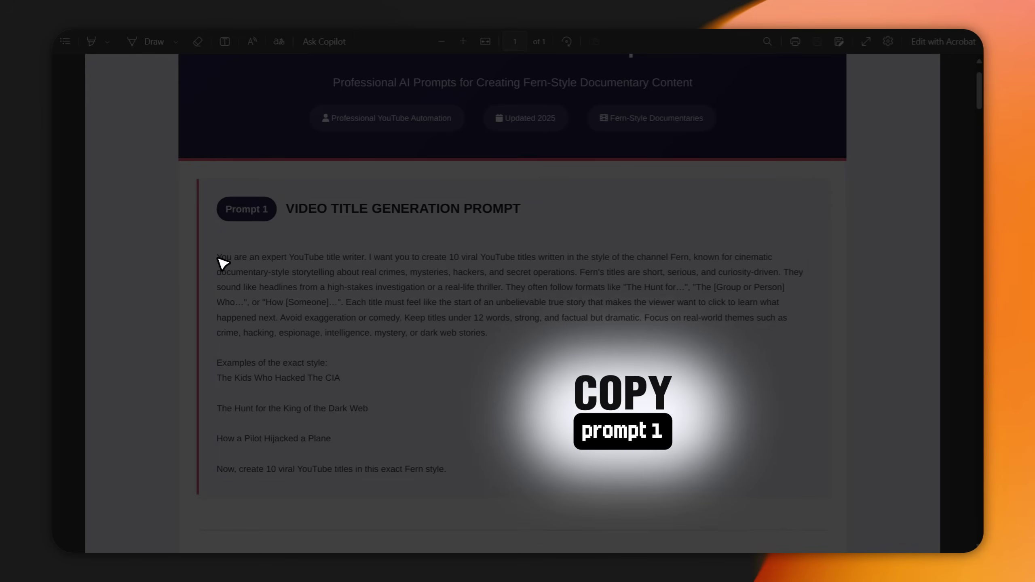
left_click_drag(219, 258, 354, 423)
left_click_drag(353, 423, 404, 471)
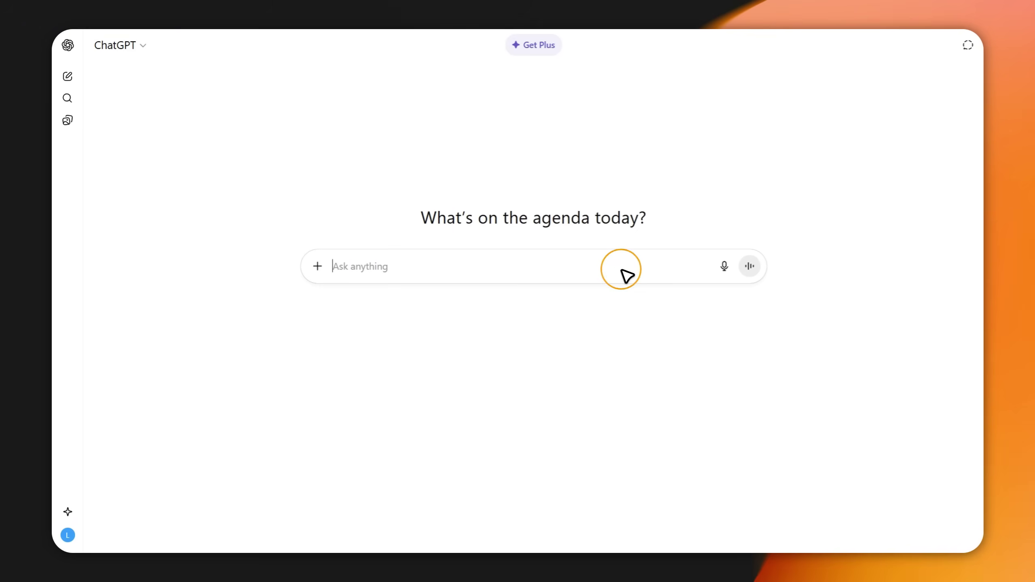
Send the title prompt to ChatGPT and copy the title 'The Bank Robbery No One Saw Coming'
key("ctrl+v")
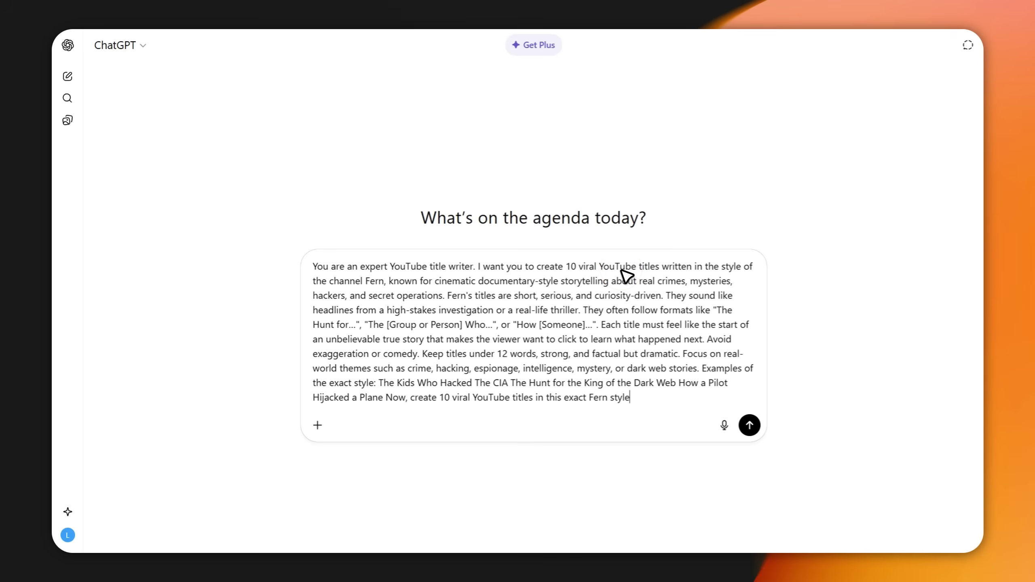
left_click(750, 424)
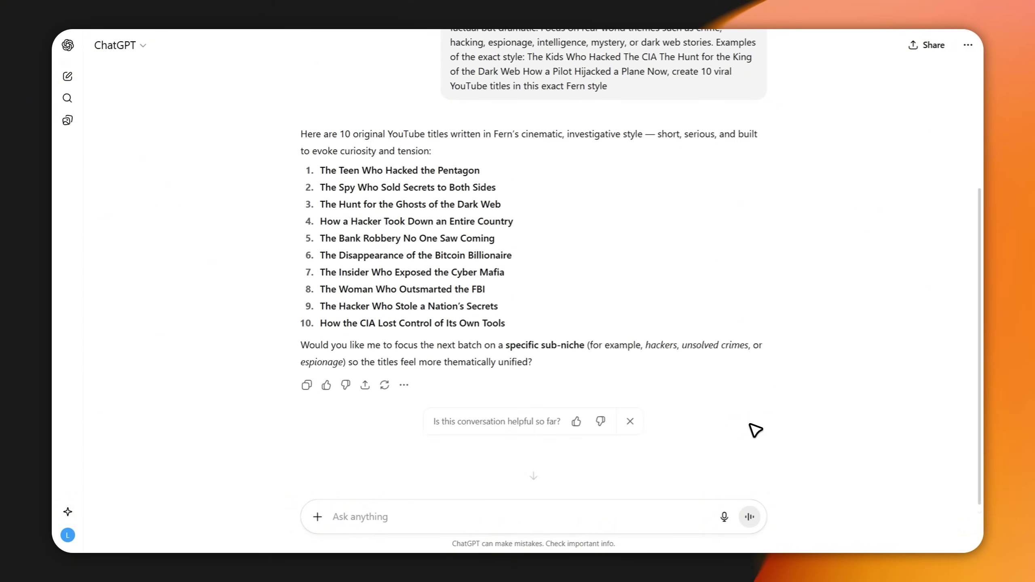
left_click_drag(320, 234, 505, 242)
key("ctrl+c")
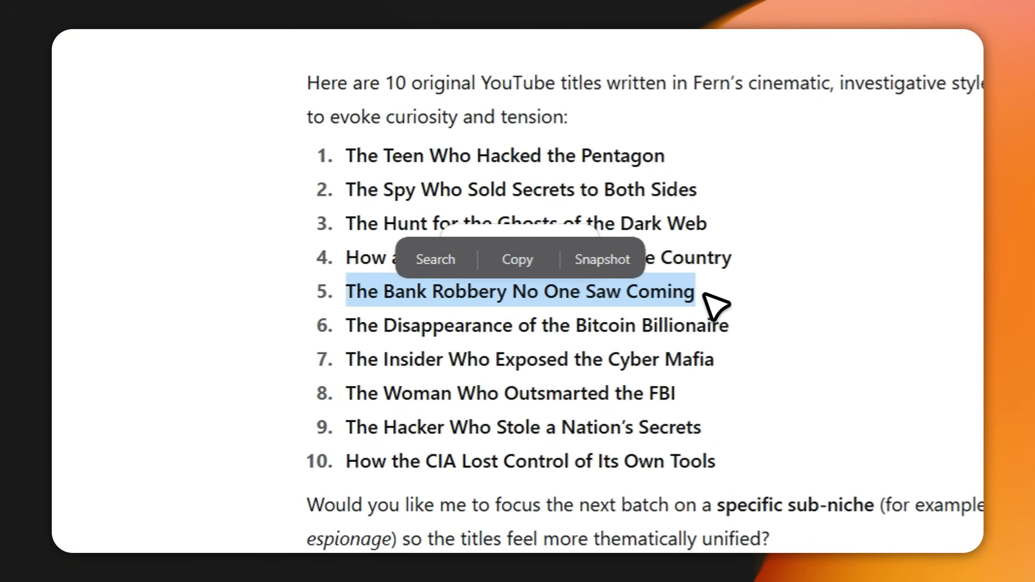
left_click(705, 295)
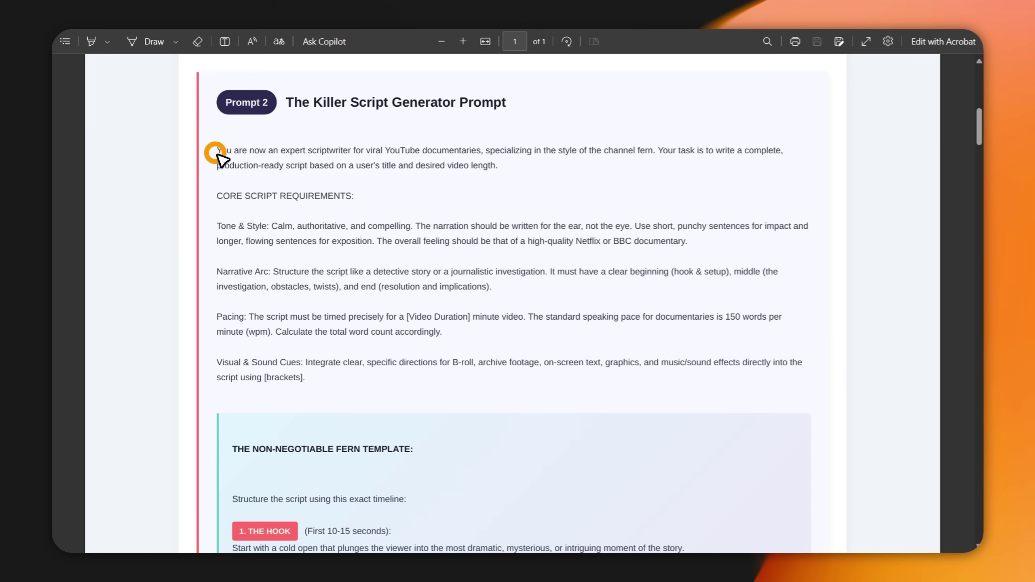
Send Prompt 2 with title 'The Bank Robbery No One Saw Coming' and duration '2 Minutes'
left_click_drag(217, 154, 379, 435)
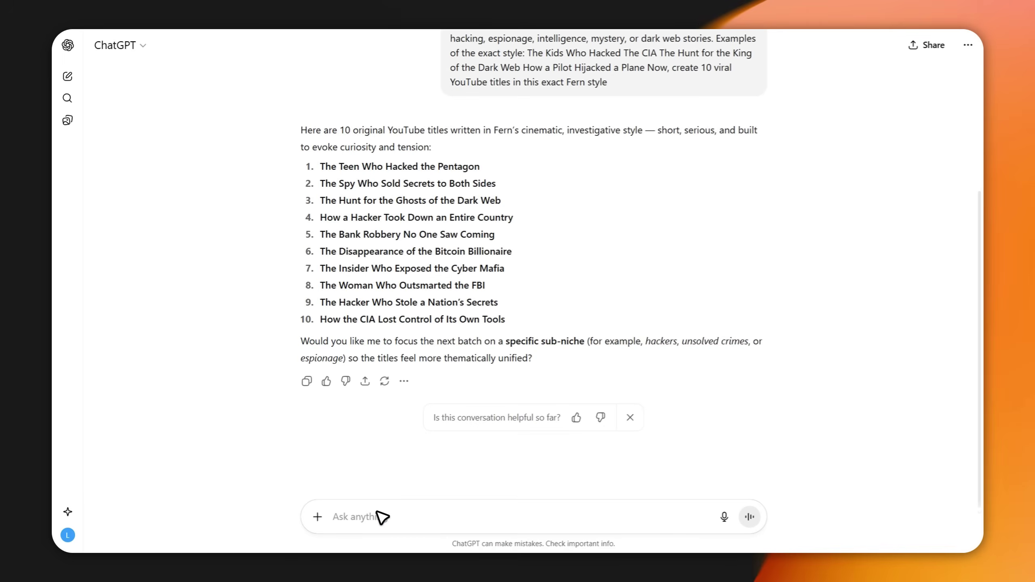
key("ctrl+v")
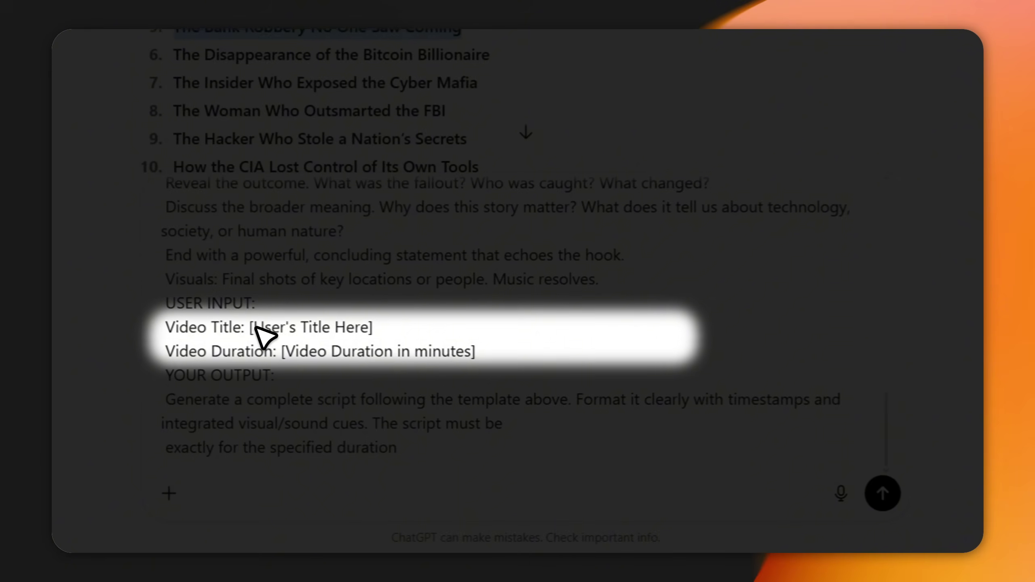
left_click_drag(366, 415, 446, 415)
key("ctrl+v")
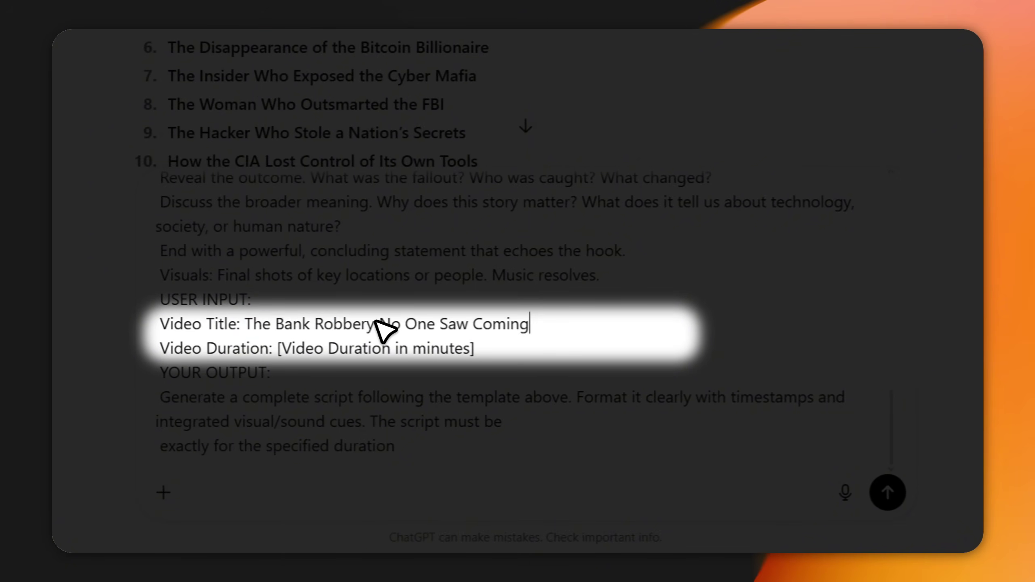
left_click_drag(278, 350, 490, 350)
type("2")
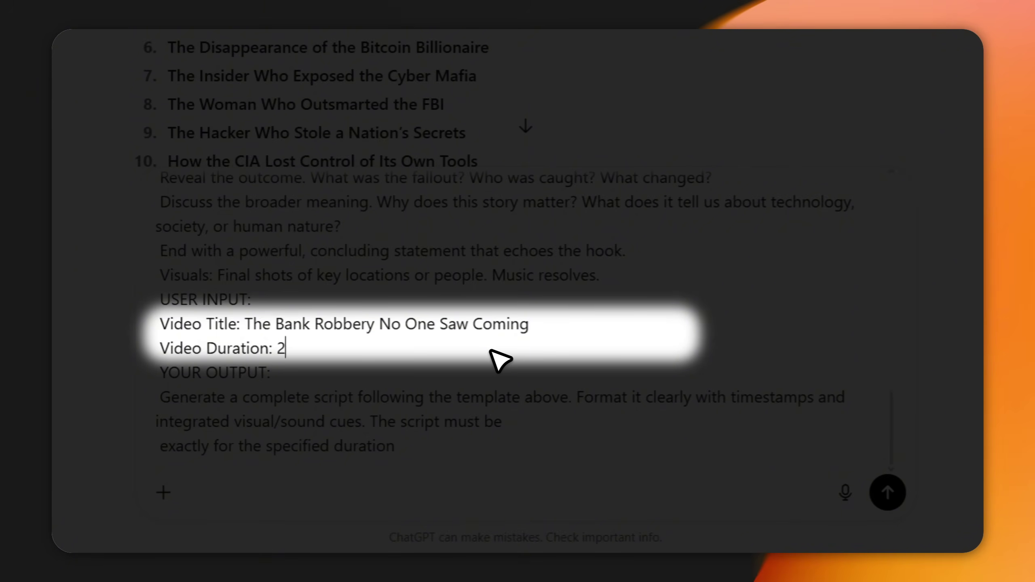
type(" Minutes")
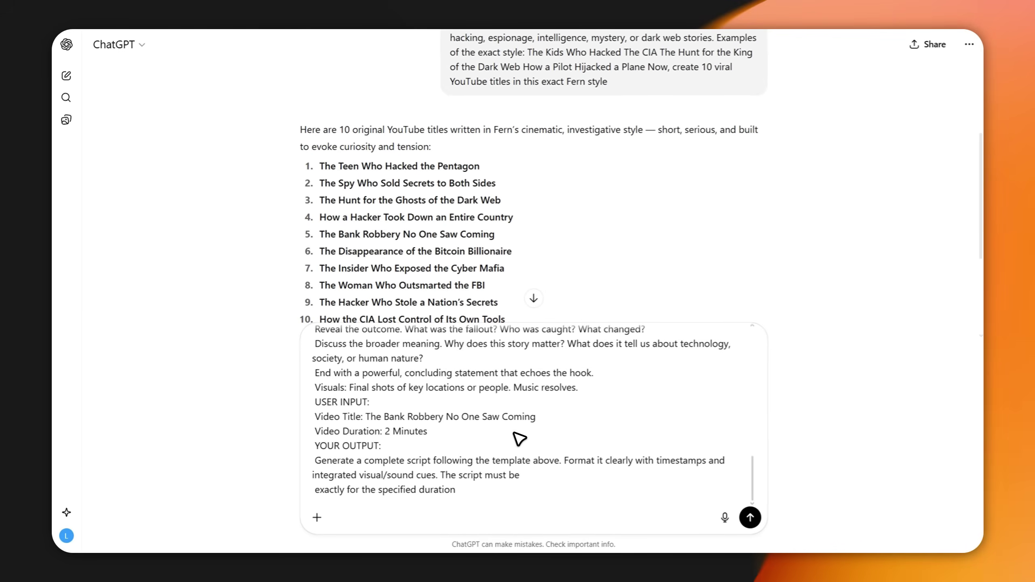
left_click(757, 515)
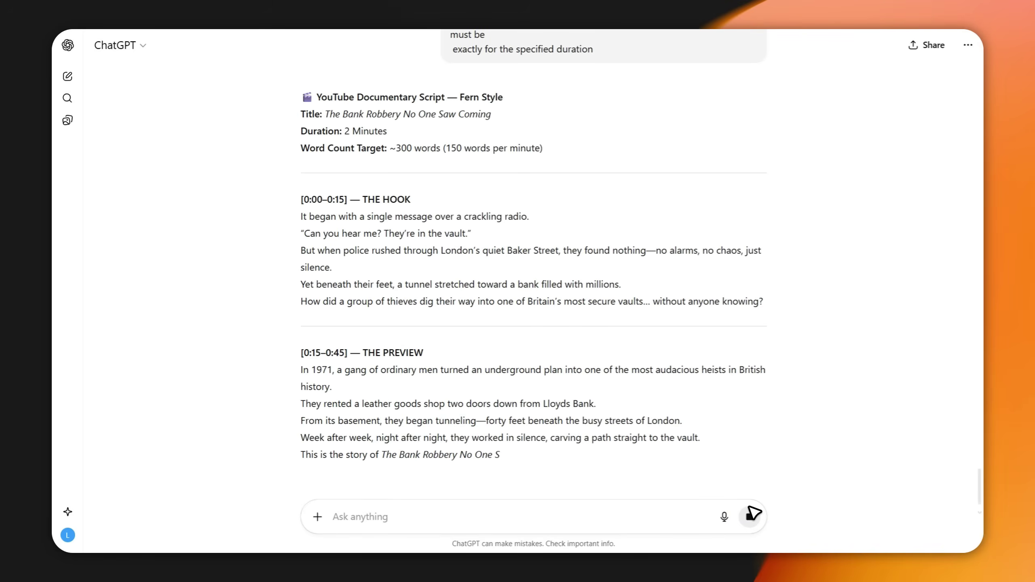
scroll(761, 489, "down", 10)
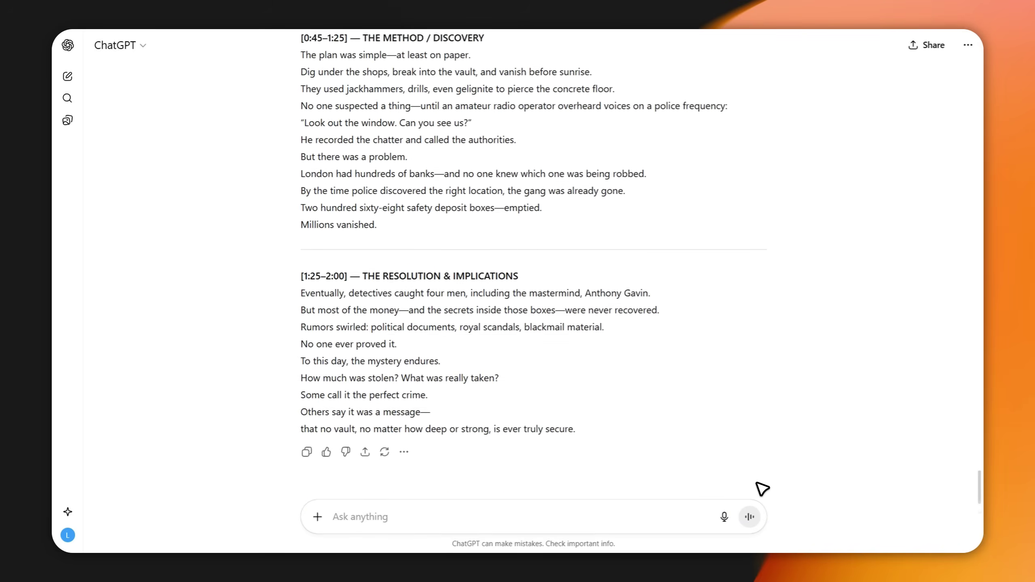
scroll(762, 488, "up", 5)
scroll(762, 488, "up", 3)
scroll(761, 489, "up", 2)
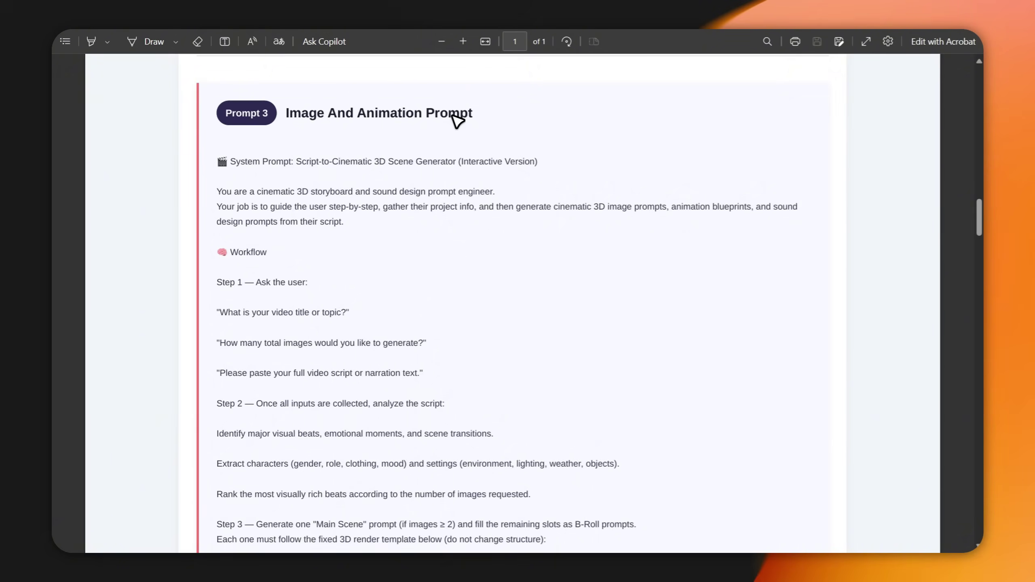
Copy Prompt 3, the image and animation prompt, into ChatGPT and send it
left_click_drag(220, 191, 269, 253)
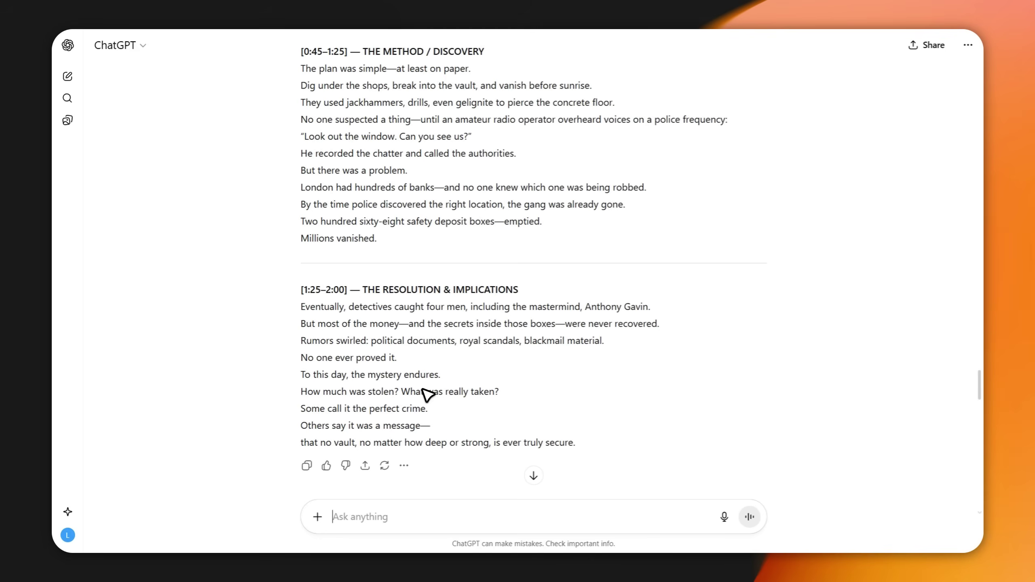
key("ctrl+v")
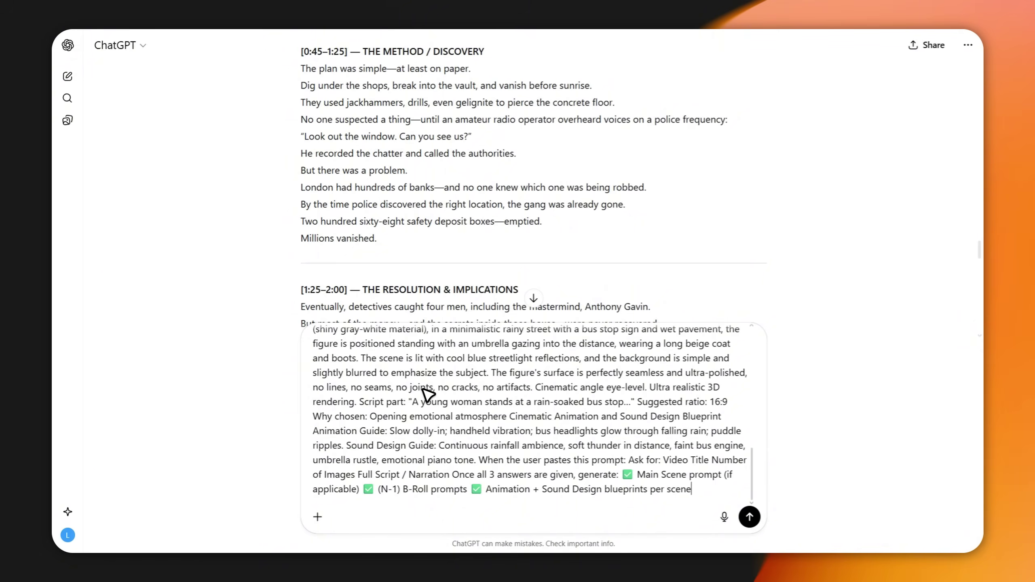
left_click(749, 521)
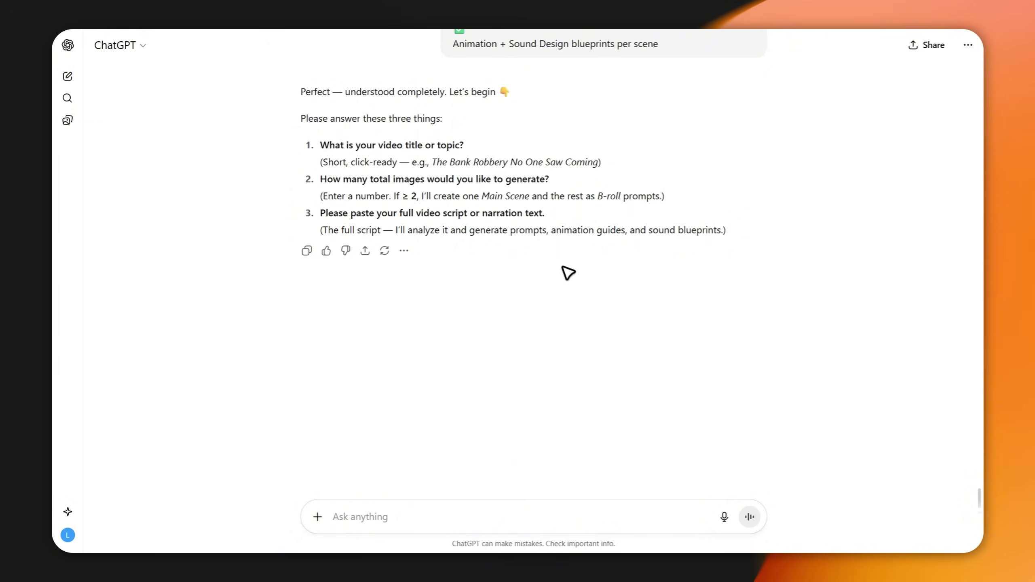
Send the title, 'Number of Images : 20' and the pasted robbery script
type("Title : ")
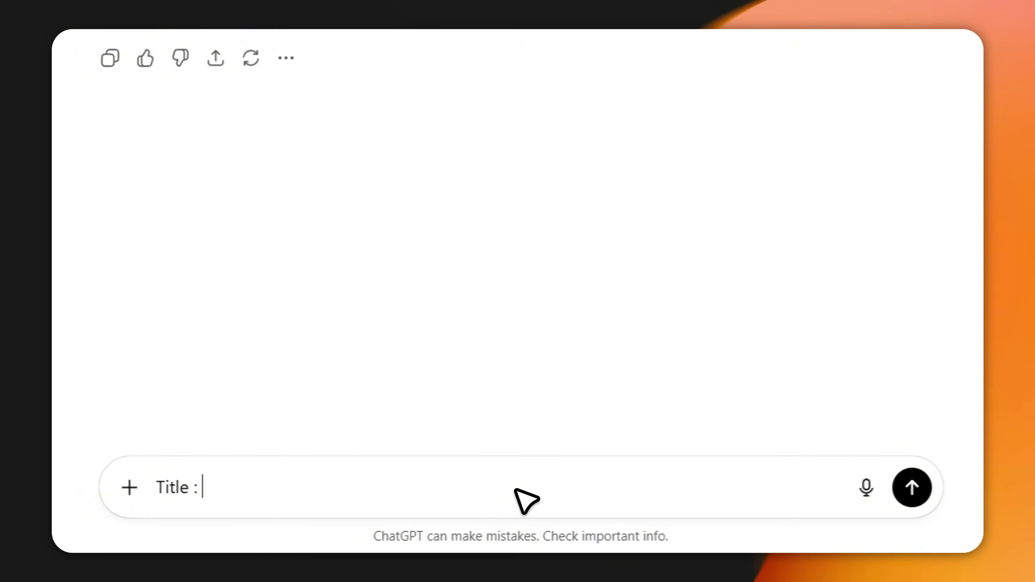
type("The Bank Robbery No One Saw Coming")
key("shift+Return")
key("shift+Return")
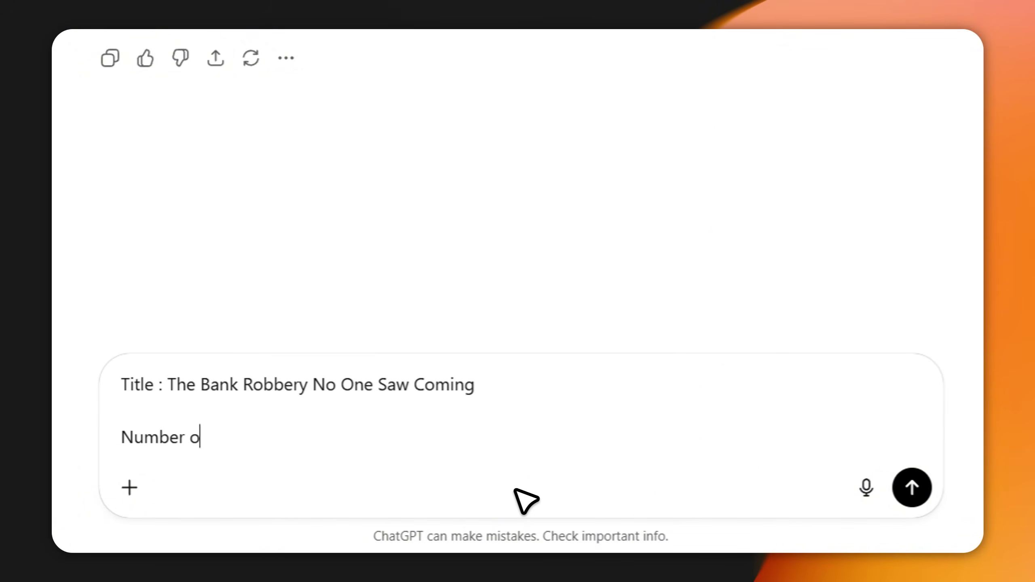
type("Number of Images : 20")
key("shift+Return")
key("shift+Return")
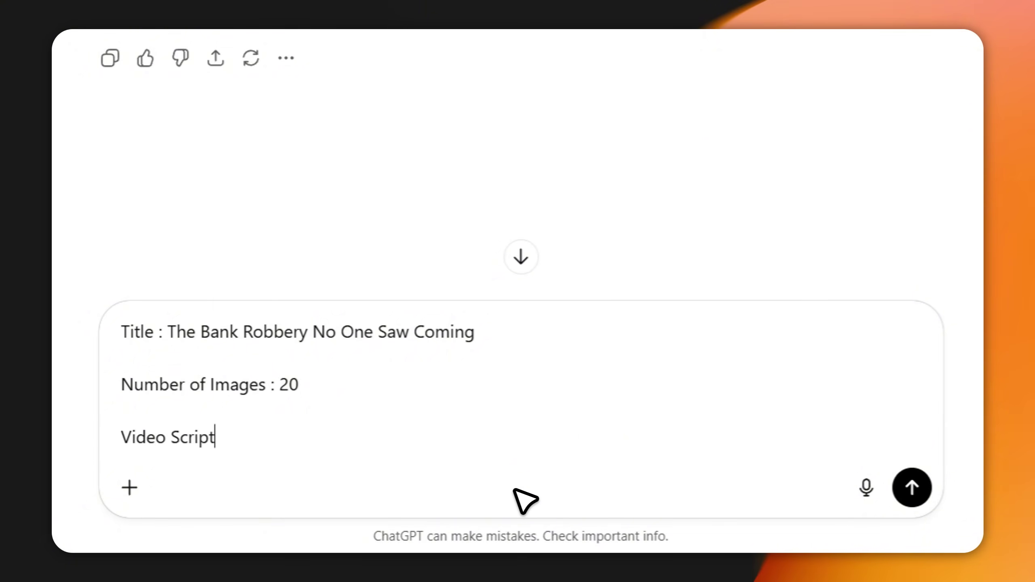
key("ctrl+v")
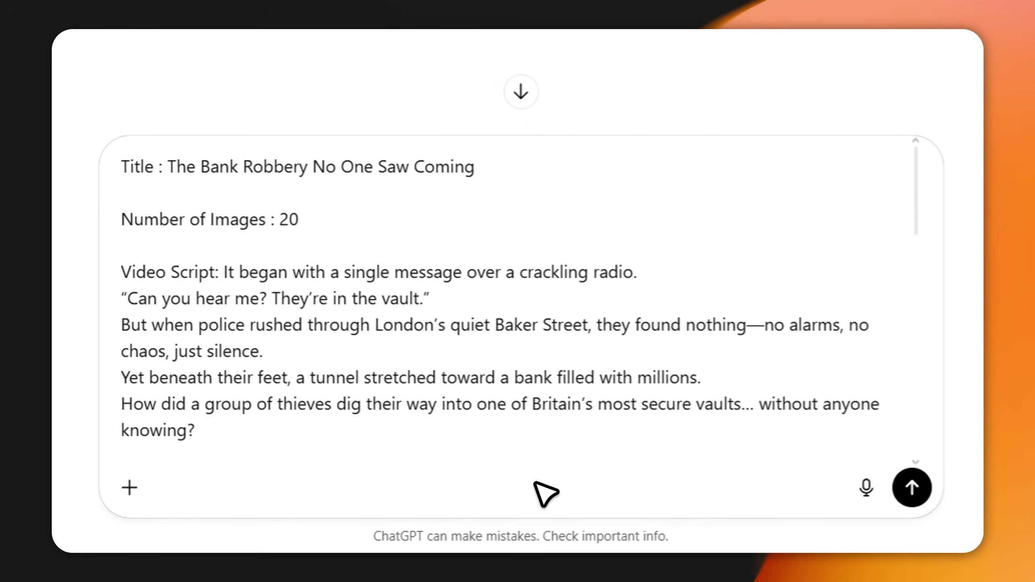
left_click(915, 487)
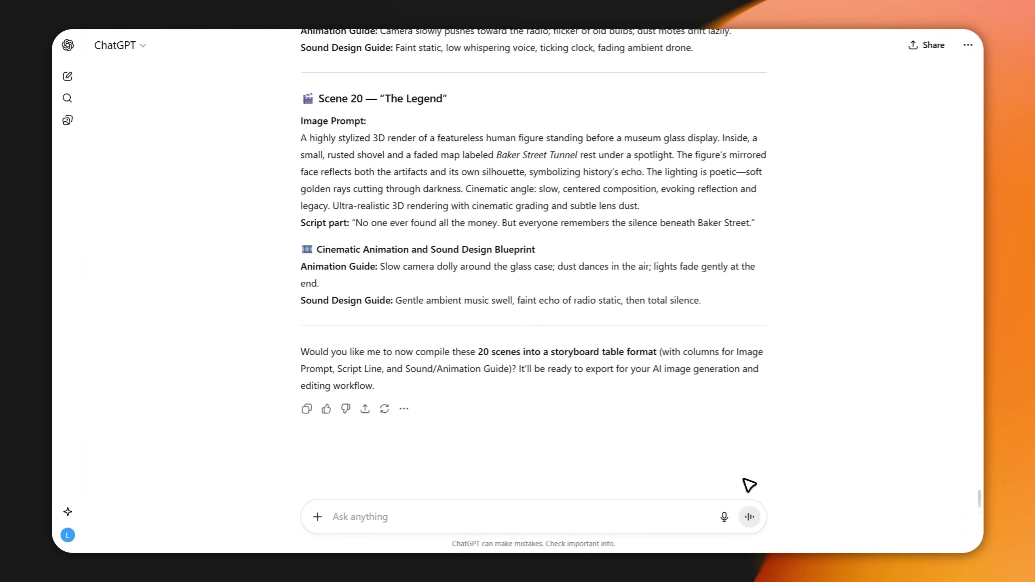
scroll(749, 485, "up", 15)
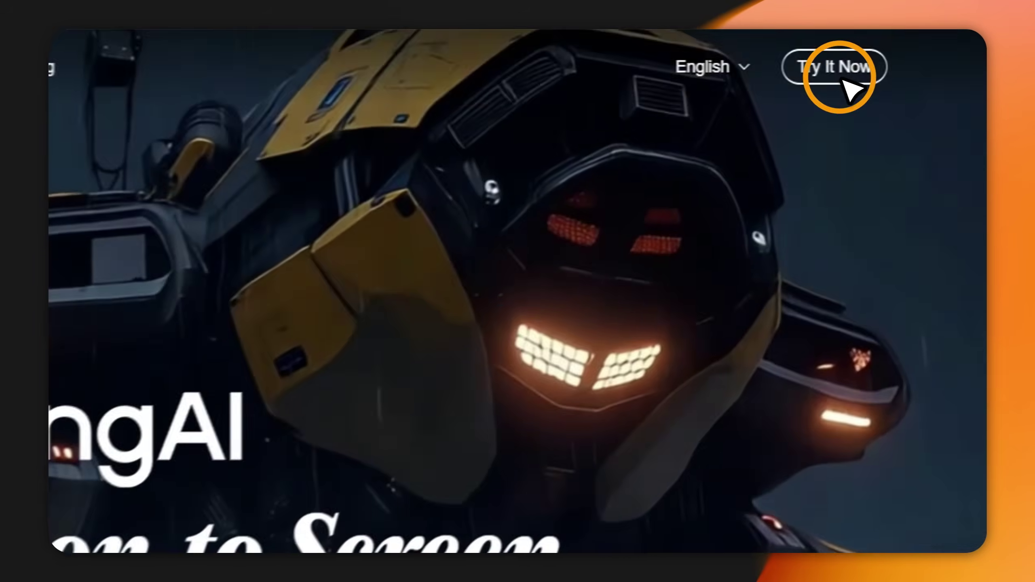
Open KlingAI's text-to-image generator on IMAGE 2.1 and paste the Scene 1 prompt
left_click(842, 81)
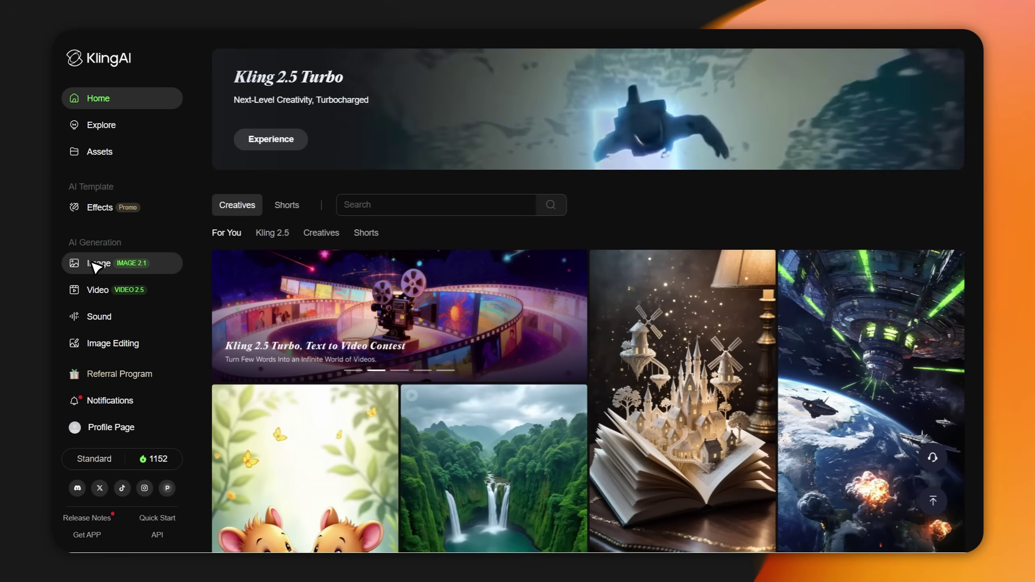
left_click(106, 263)
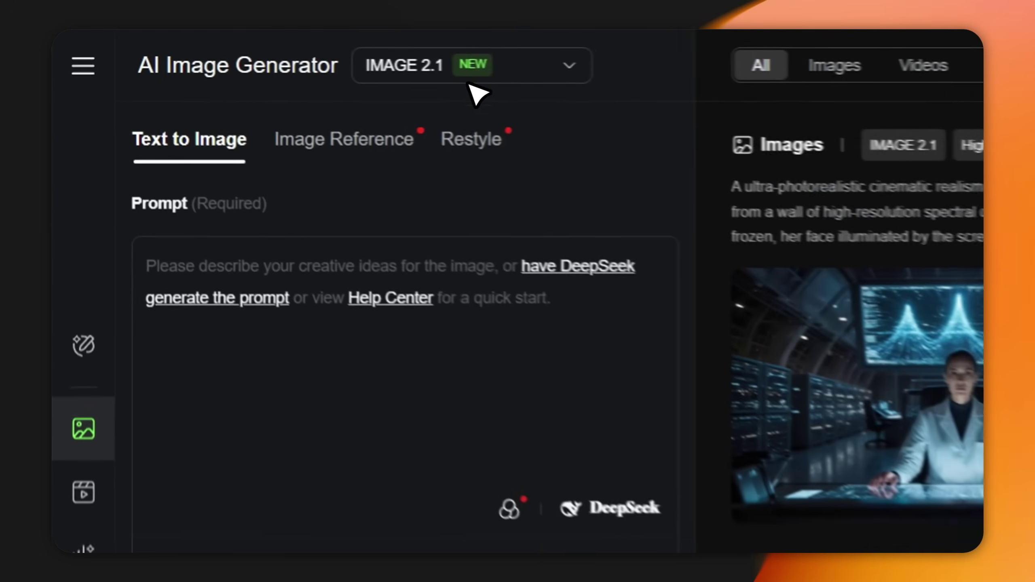
left_click(273, 48)
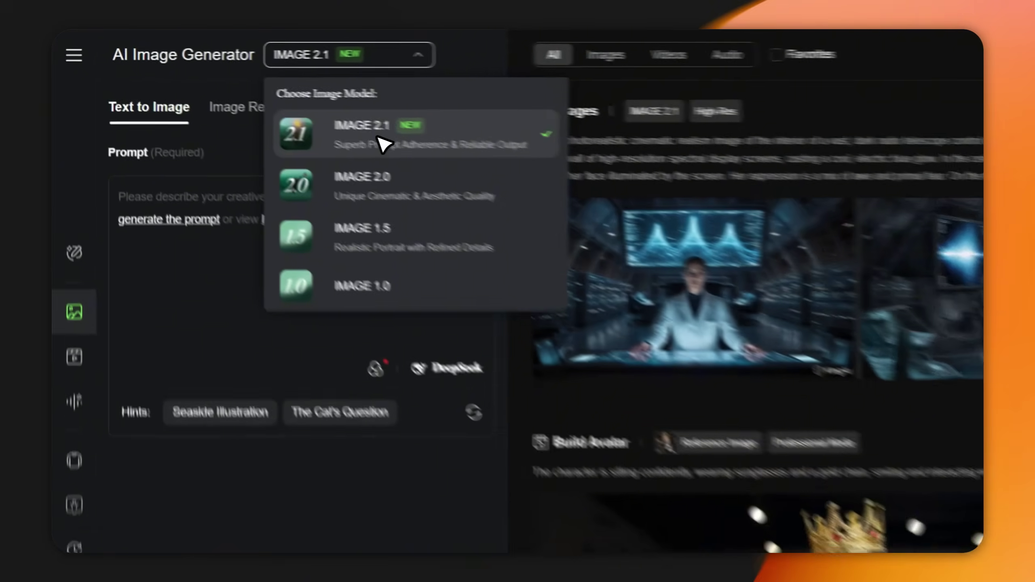
left_click(530, 204)
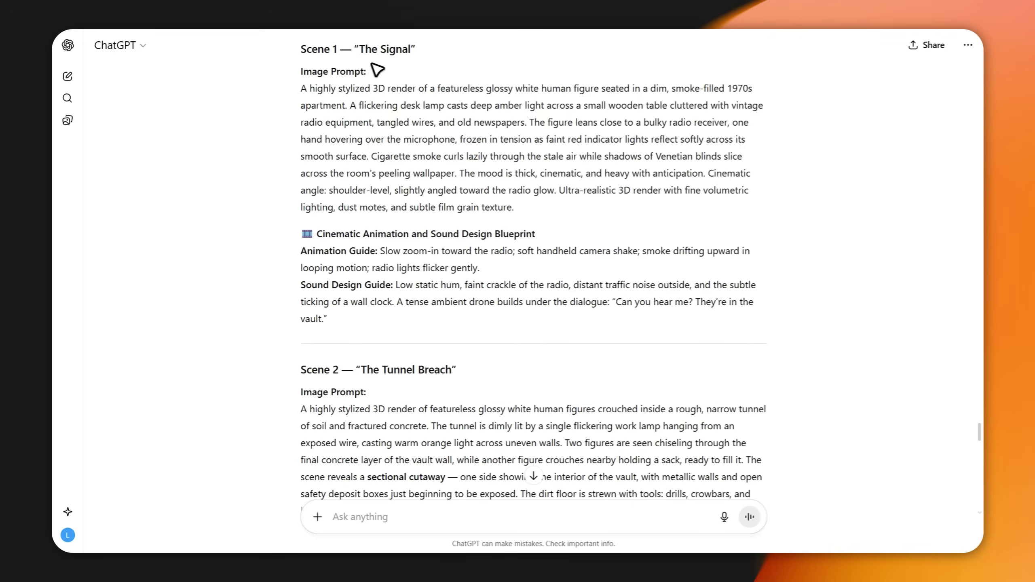
left_click_drag(300, 88, 529, 215)
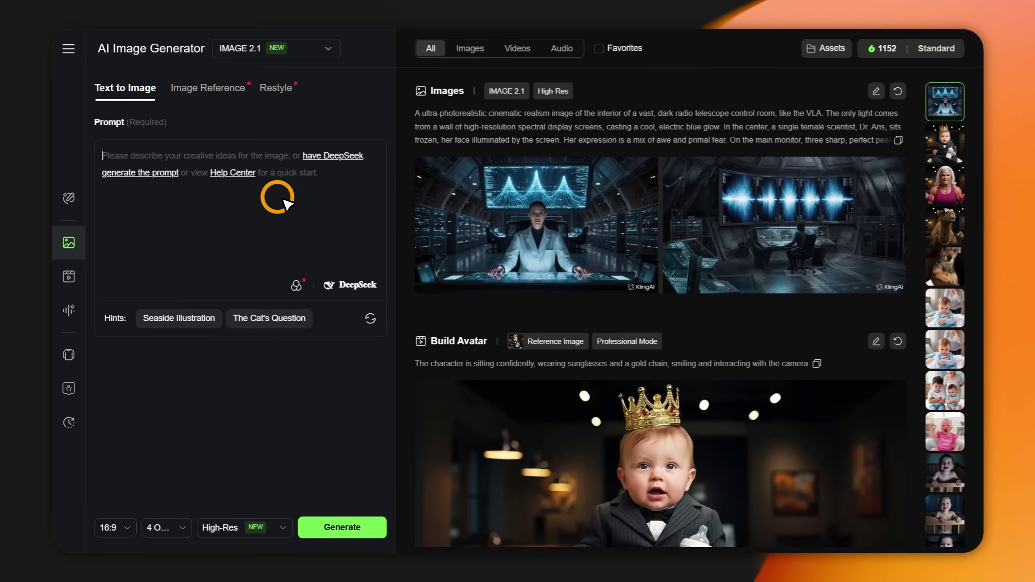
key("ctrl+v")
Generate with 16:9 aspect ratio, 4 outputs and High-Res quality
scroll(282, 202, "up", 3)
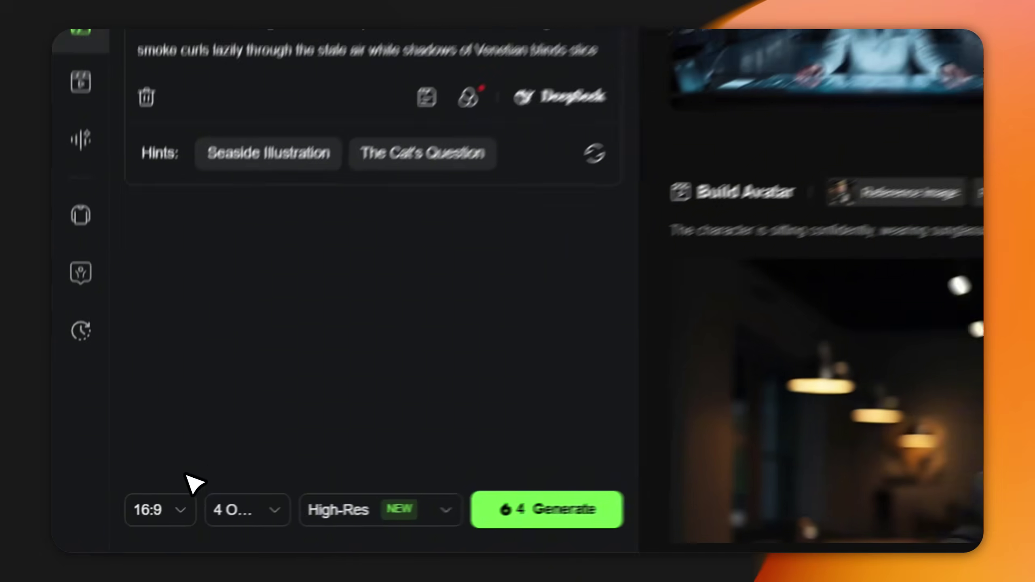
left_click(118, 528)
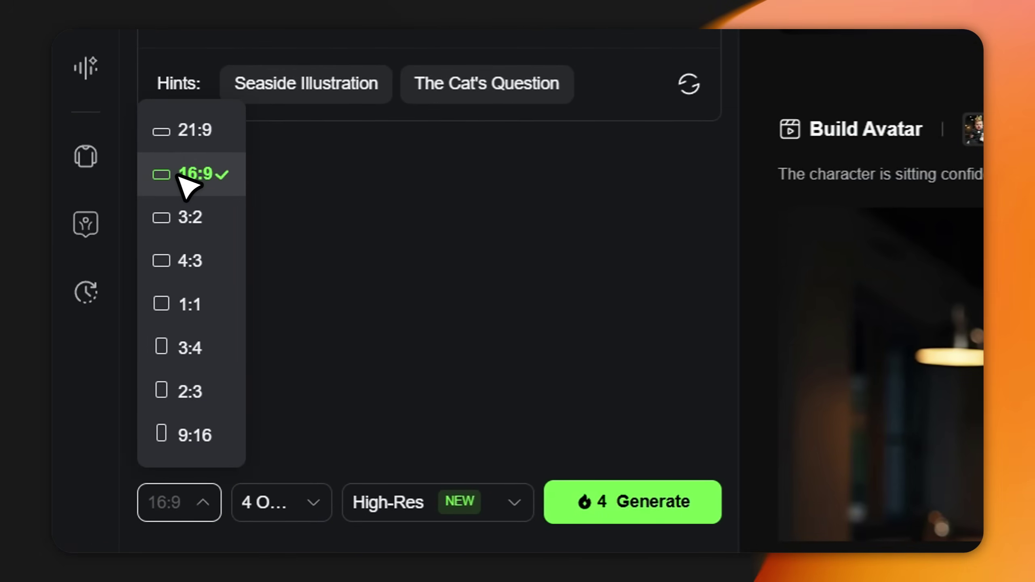
left_click(265, 231)
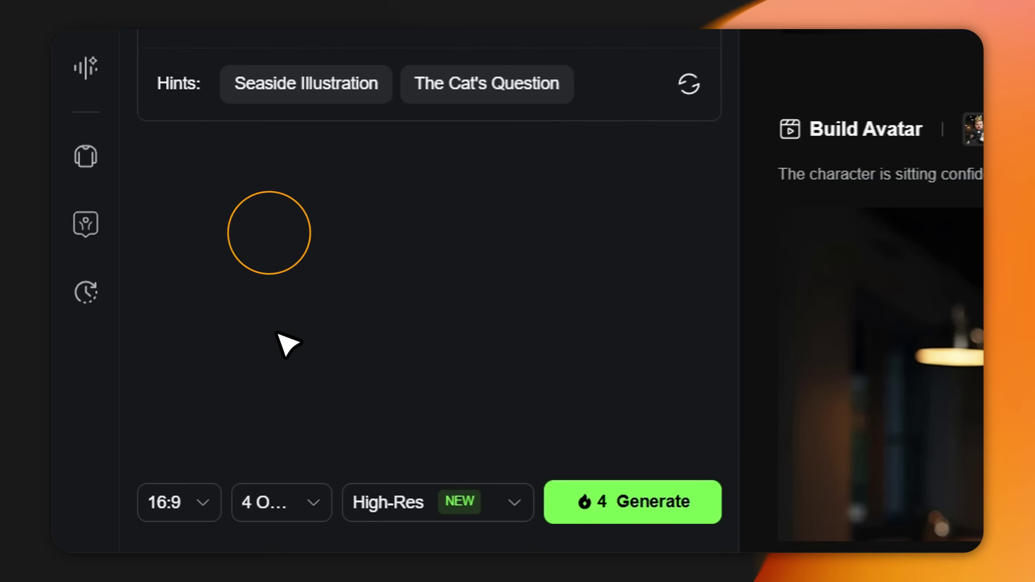
left_click(270, 500)
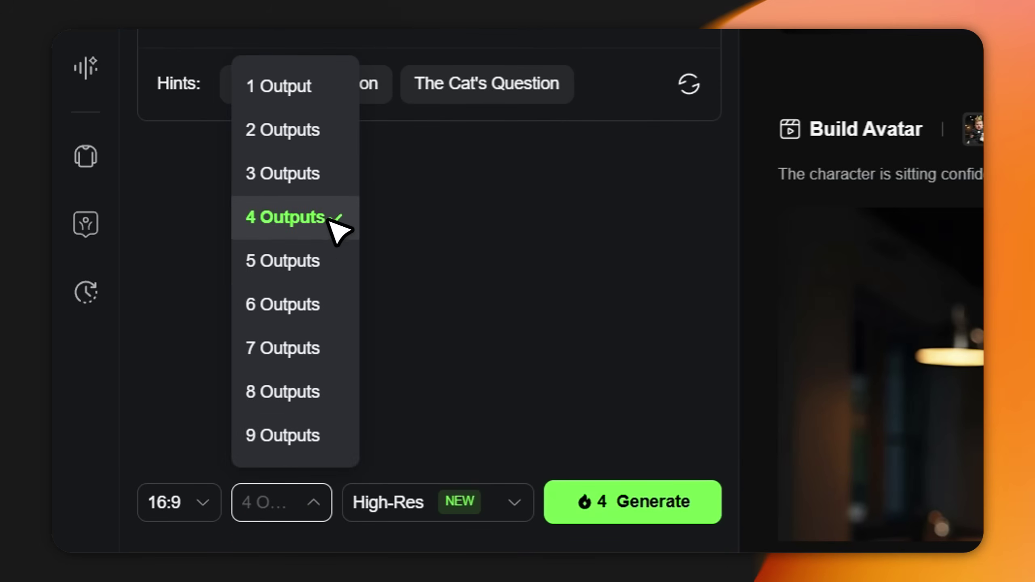
left_click(293, 219)
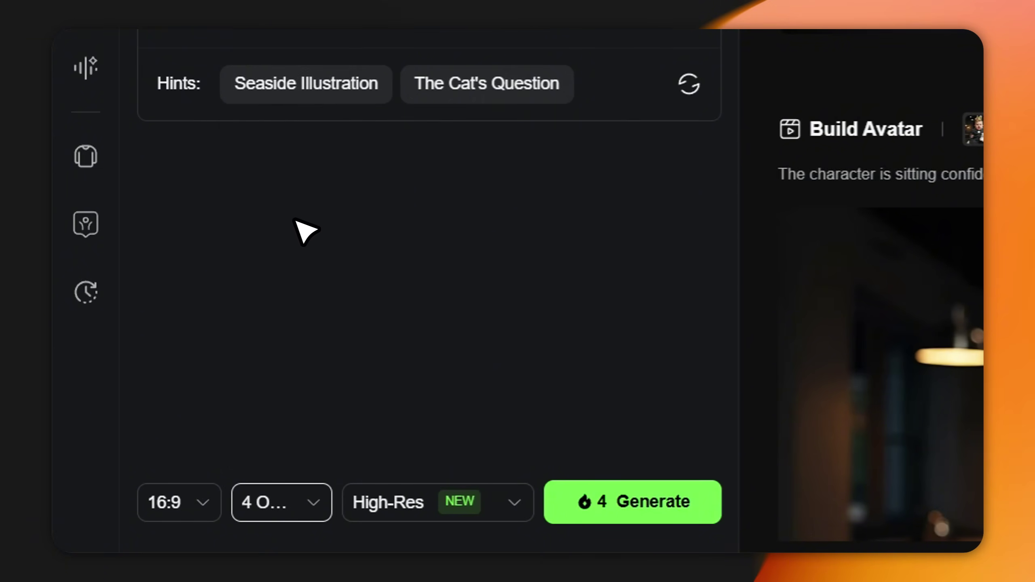
left_click(417, 502)
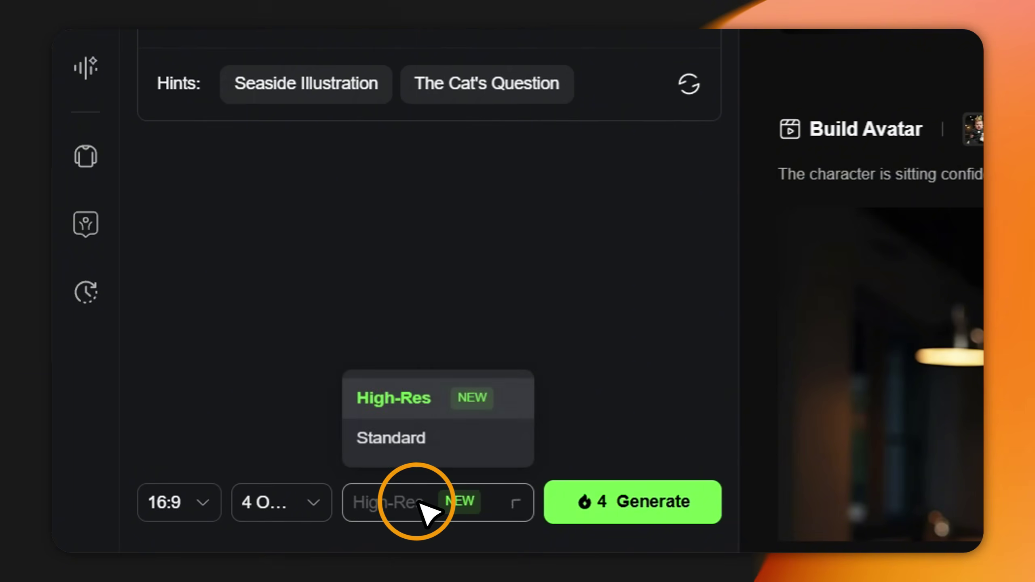
left_click(422, 408)
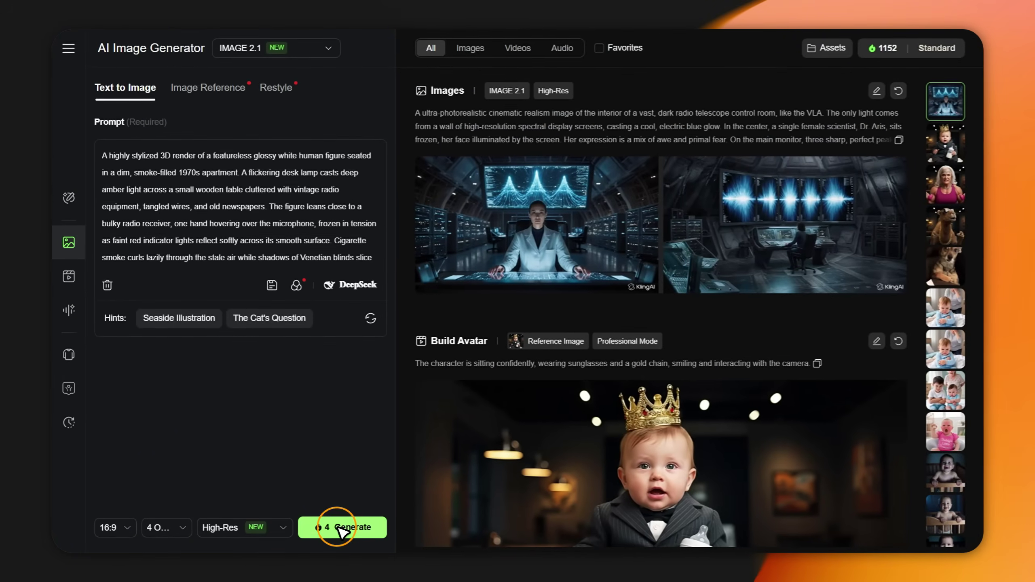
left_click(342, 528)
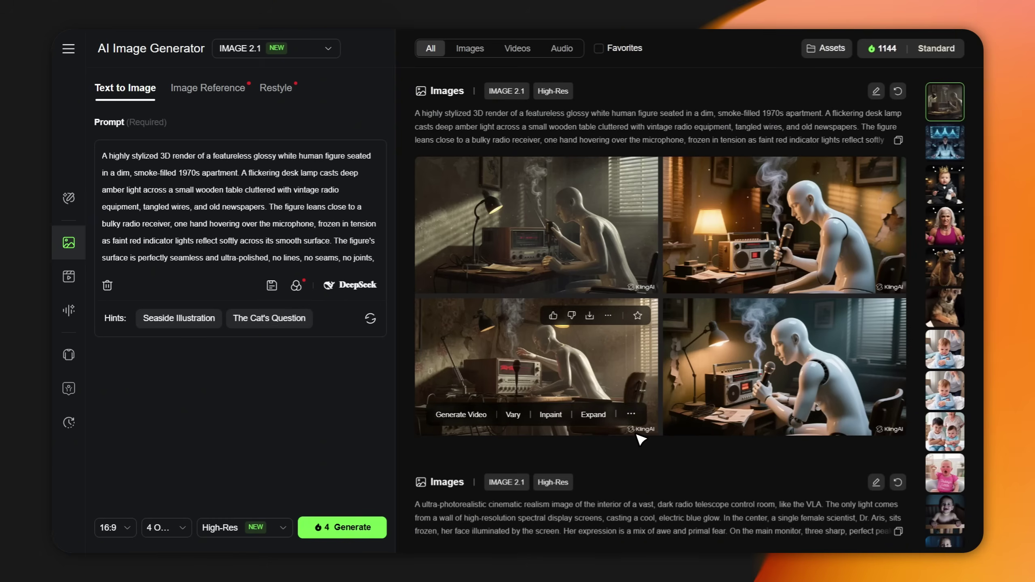
After viewing a Scene 1 render, replace the prompt with Scene 2's vault prompt and generate
left_click(537, 231)
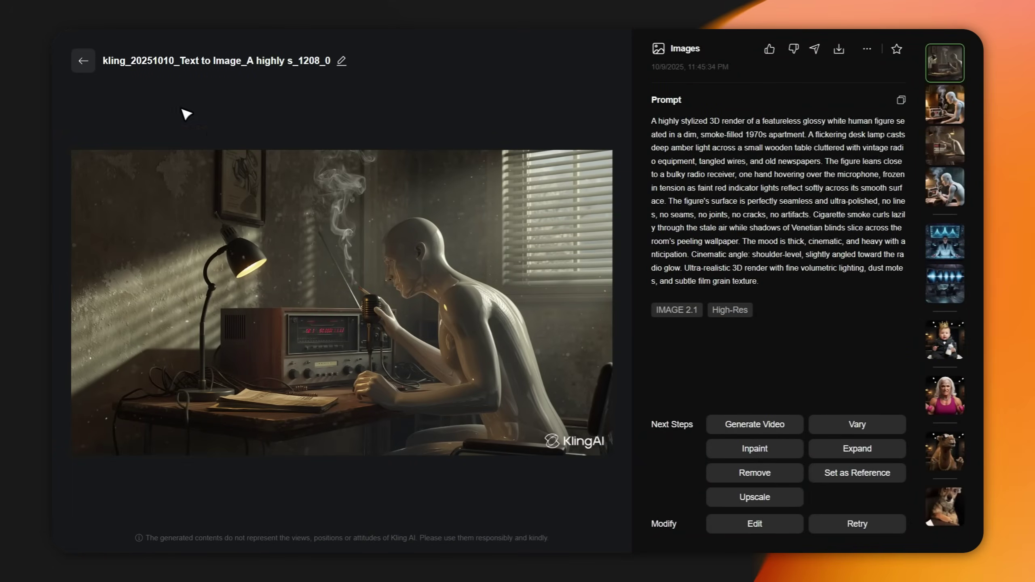
left_click(87, 60)
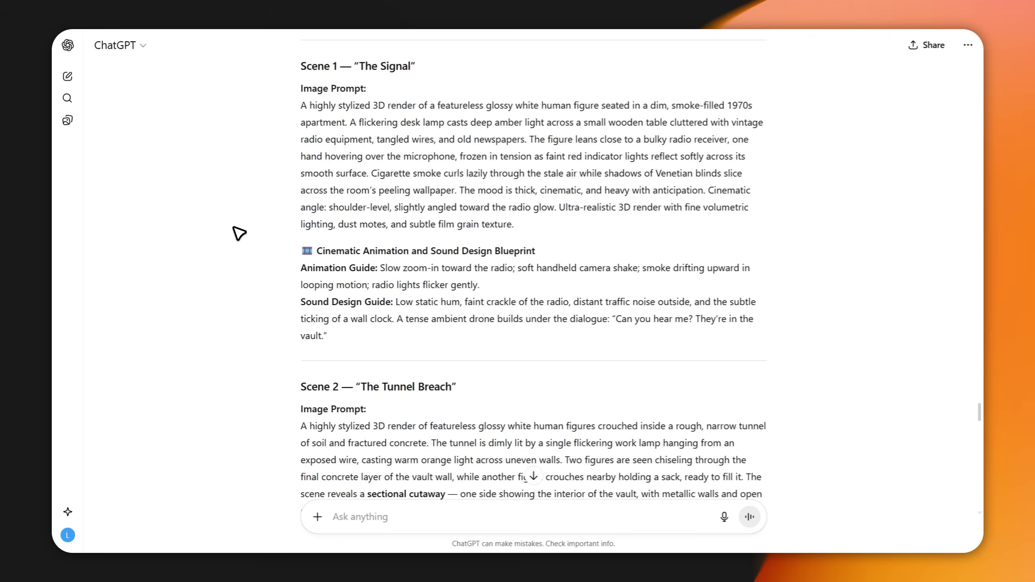
scroll(239, 232, "down", 5)
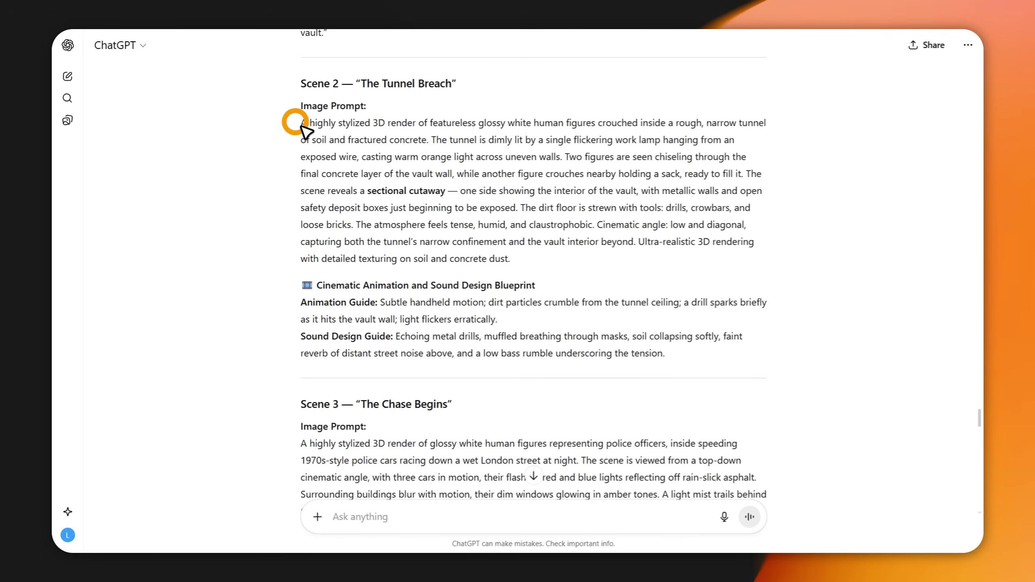
left_click_drag(302, 125, 522, 263)
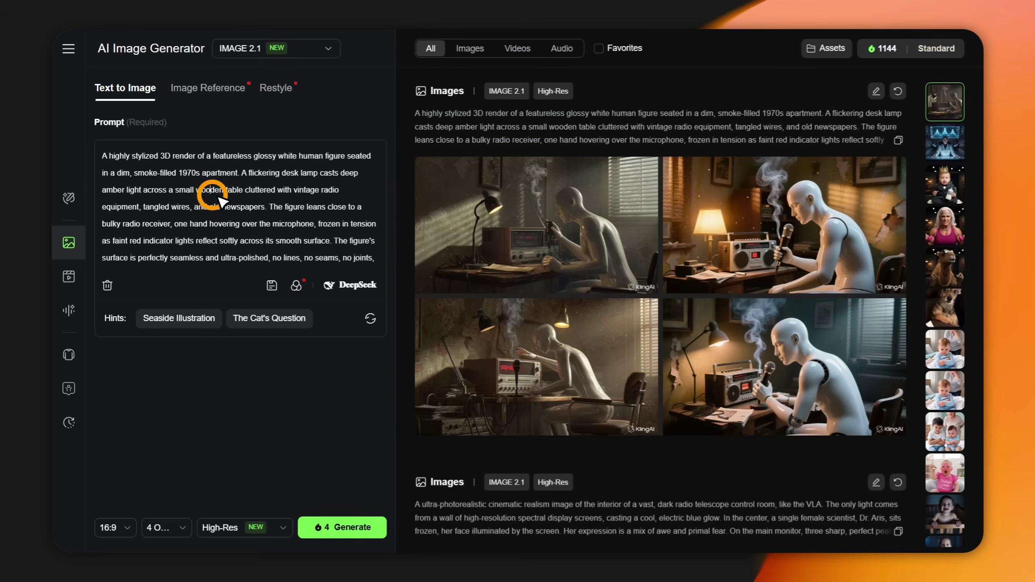
key("ctrl+a")
key("ctrl+v")
left_click(342, 528)
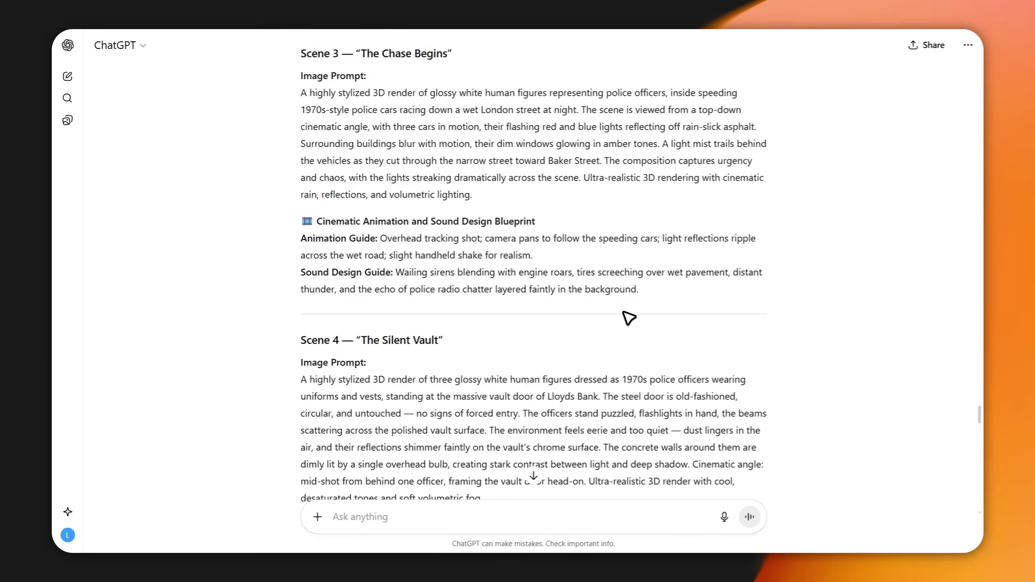
Bring the radio-desk renders back into view from the right-hand history strip
scroll(383, 380, "down", 6)
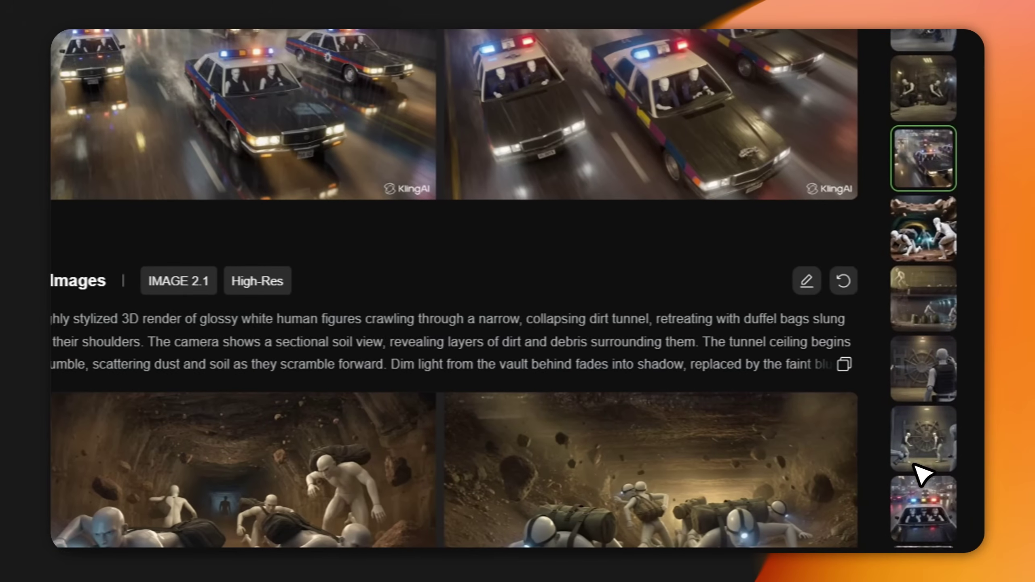
scroll(948, 506, "up", 5)
scroll(922, 475, "up", 5)
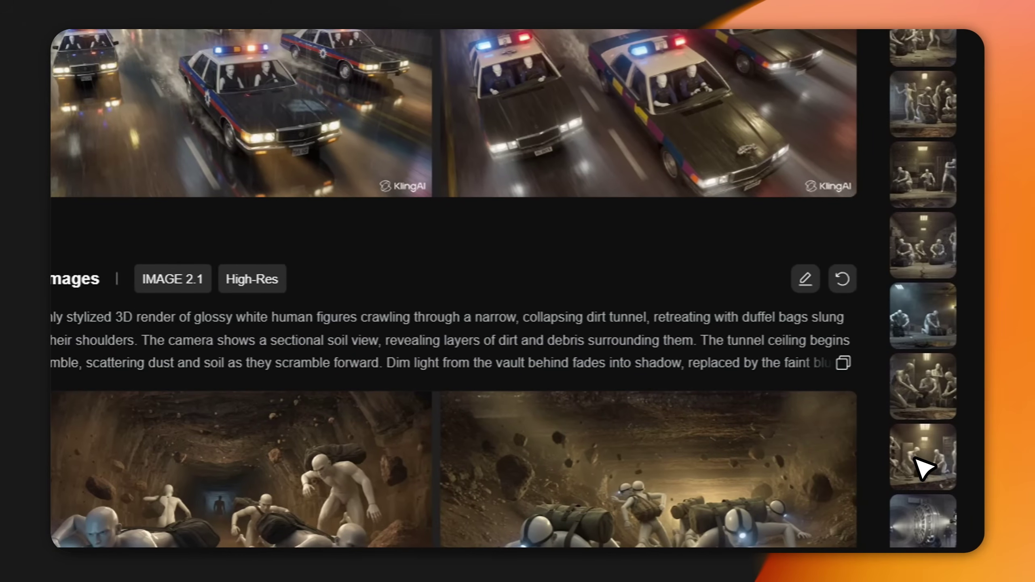
left_click(913, 238)
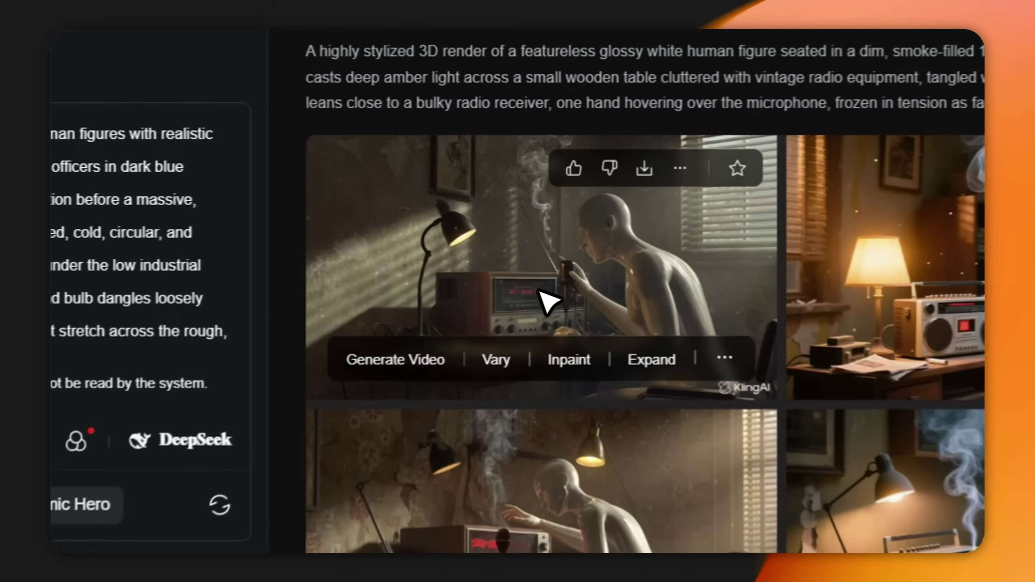
Send the first radio-desk render to Image to Video using the VIDEO 2.5 Turbo model
left_click(393, 364)
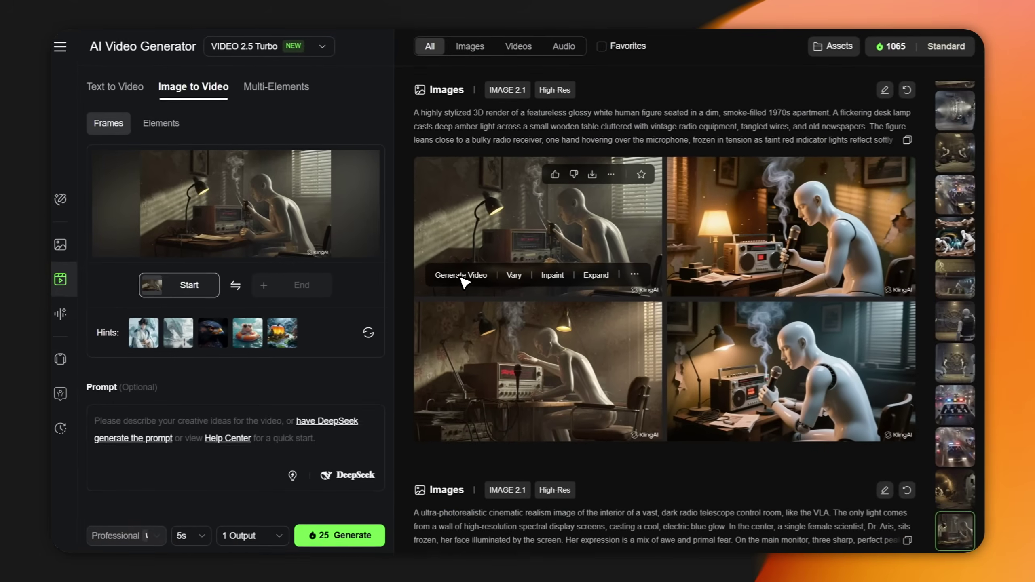
left_click(393, 244)
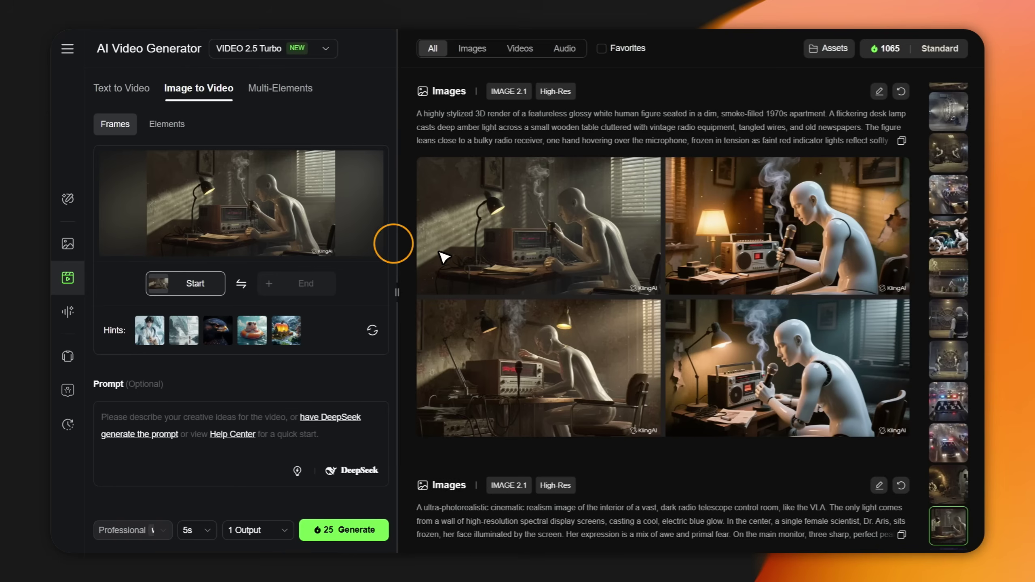
left_click_drag(444, 257, 451, 261)
mouse_move(547, 263)
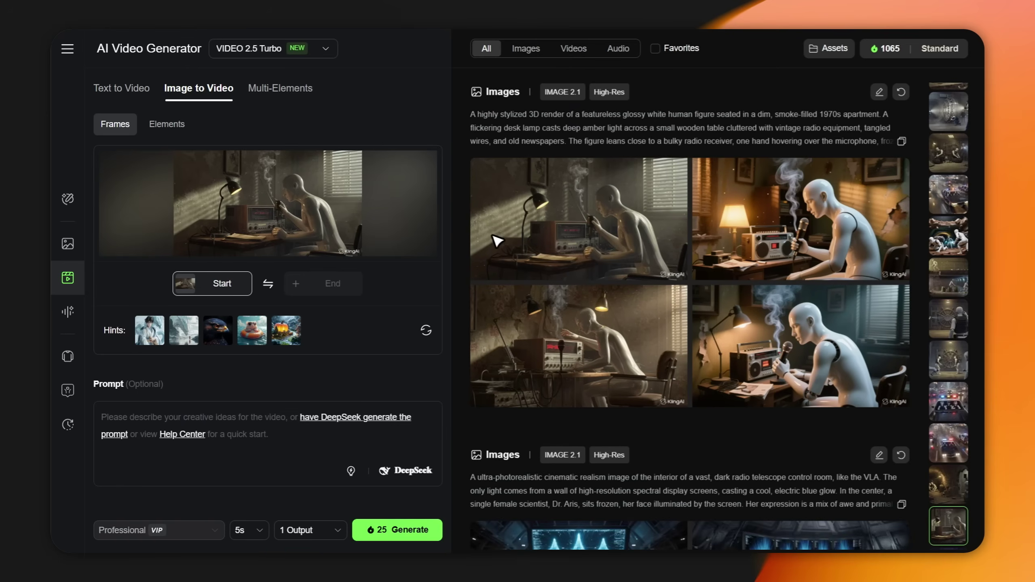
left_click(308, 48)
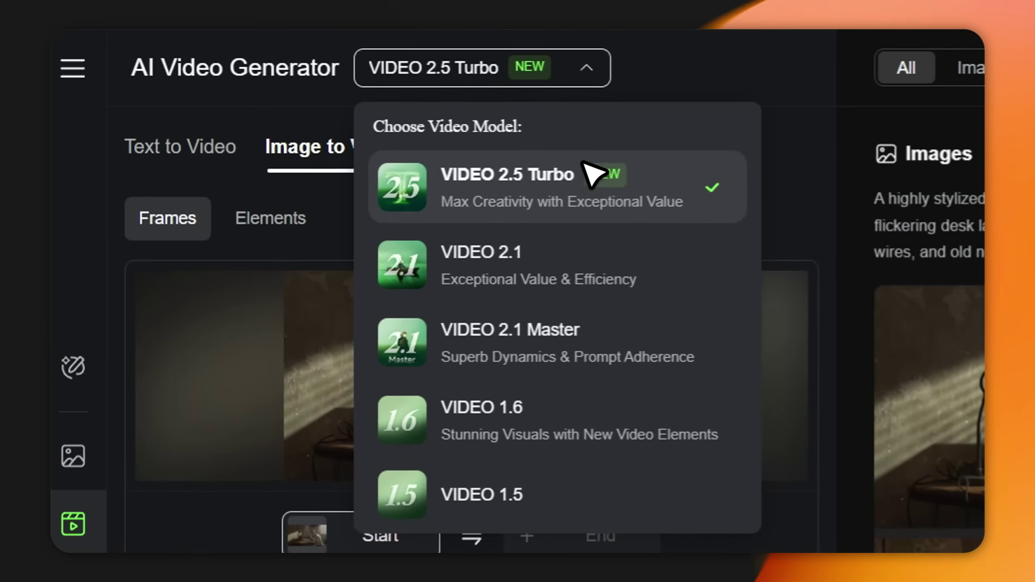
left_click(555, 178)
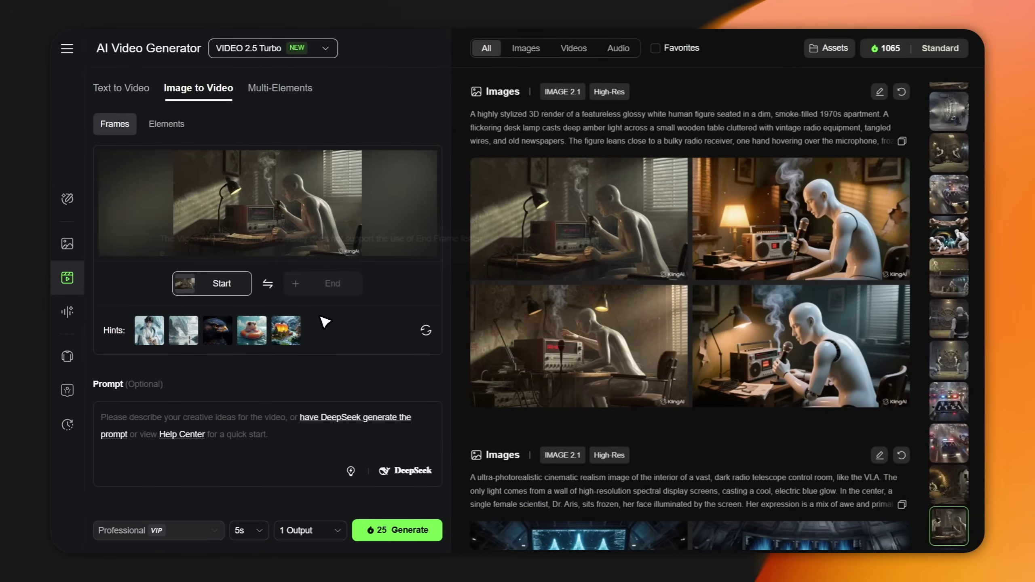
key("super+Tab")
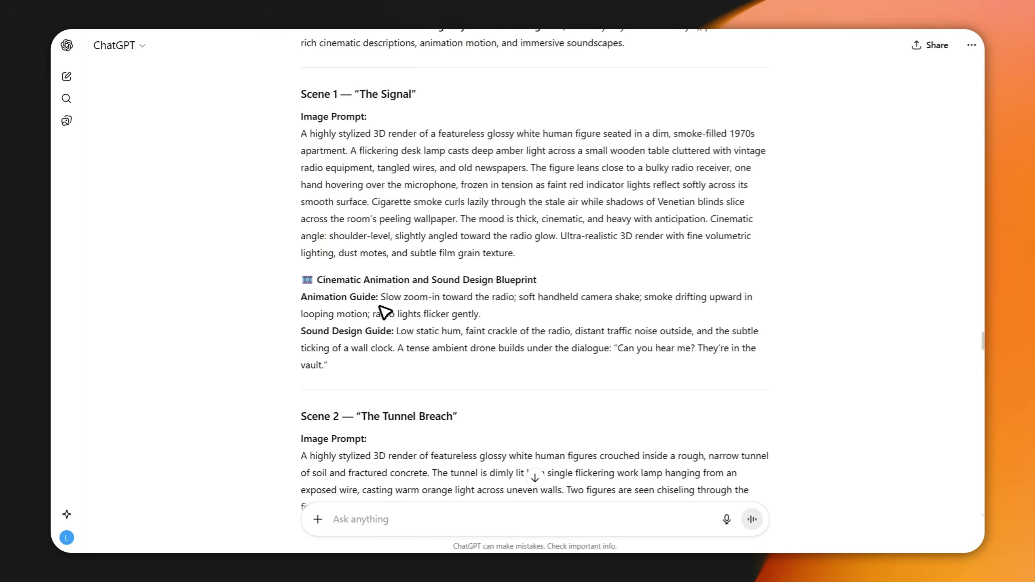
Paste Scene 1's animation guide from ChatGPT into KlingAI's video prompt
left_click_drag(381, 296, 460, 310)
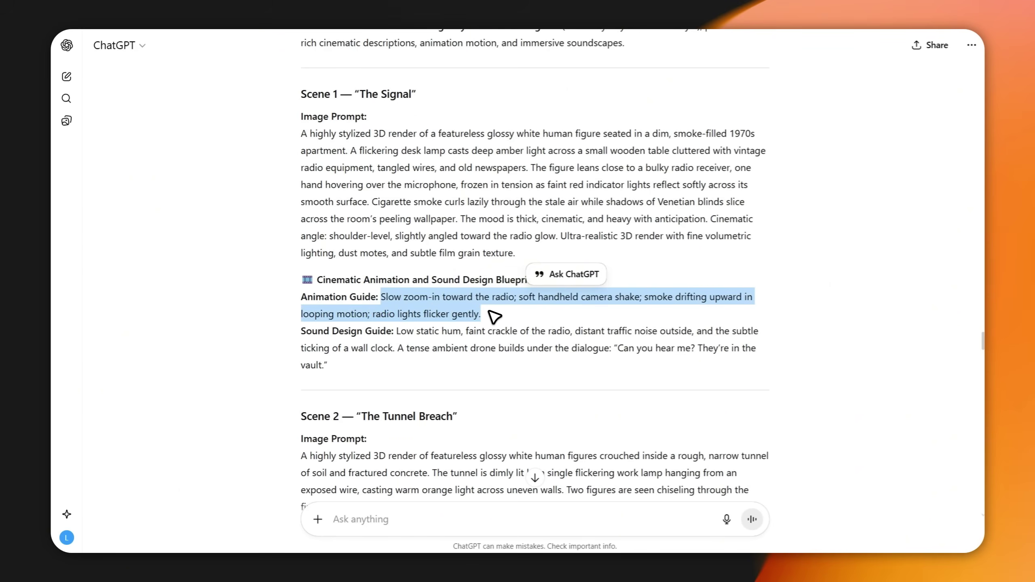
key("super+Tab")
left_click(268, 422)
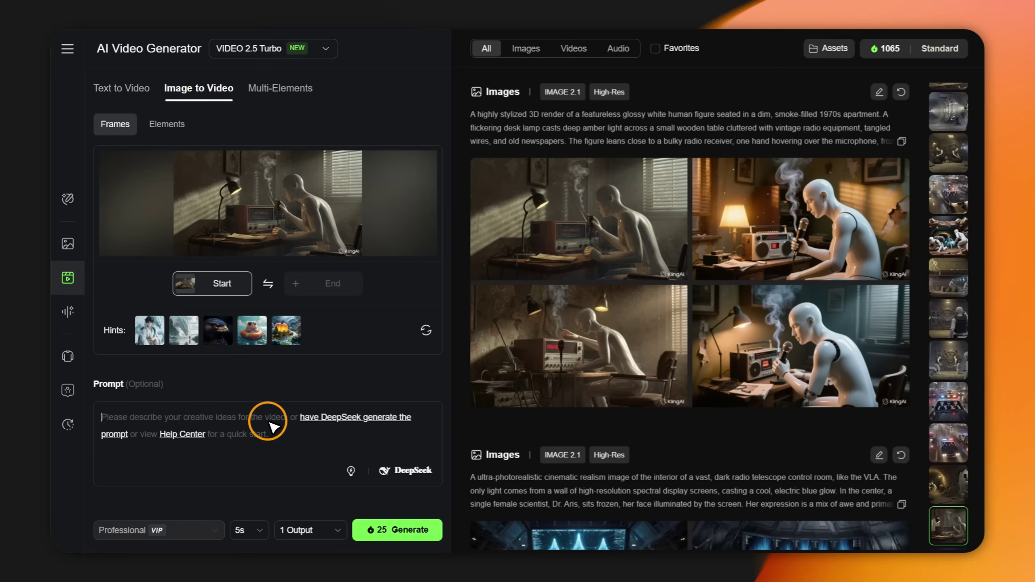
type("Slow zoom-in toward the radio; soft handheld camera shake; smoke drifting upward in looping motion; radio lights flicker gently.")
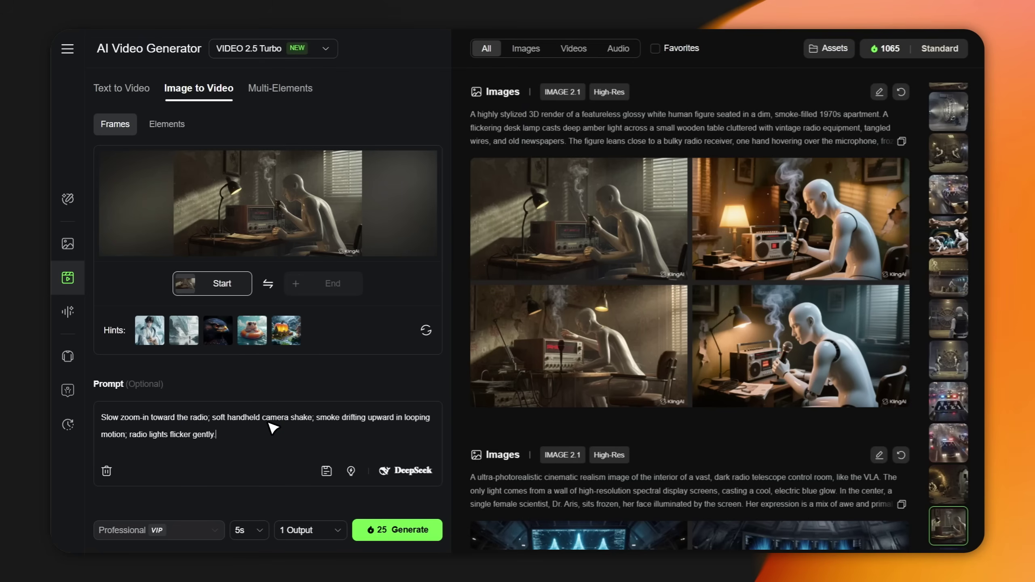
Replace the video prompt with DeepSeek's polished rewrite
left_click(394, 475)
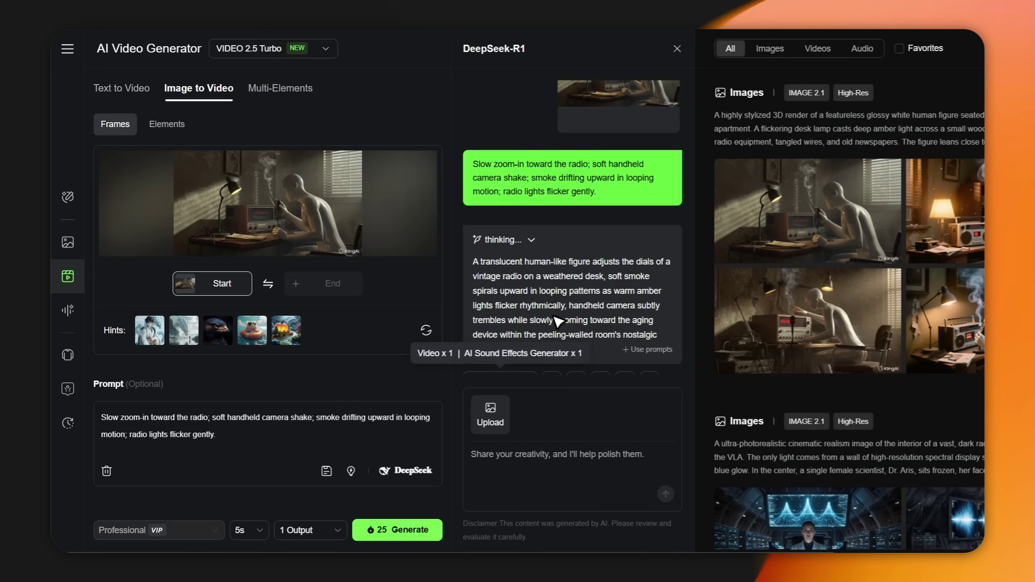
mouse_move(568, 314)
left_click(633, 349)
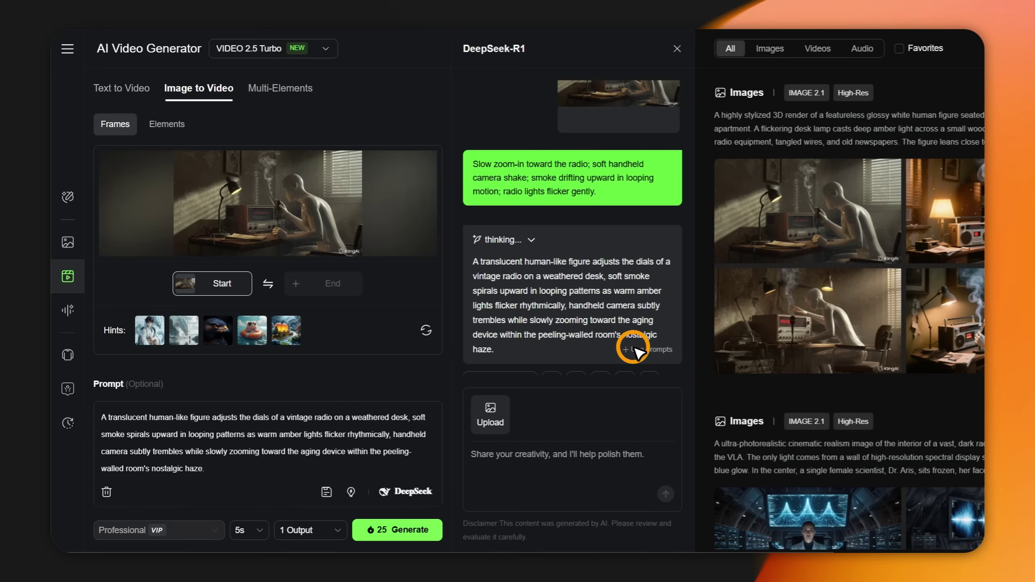
scroll(415, 416, "down", 5)
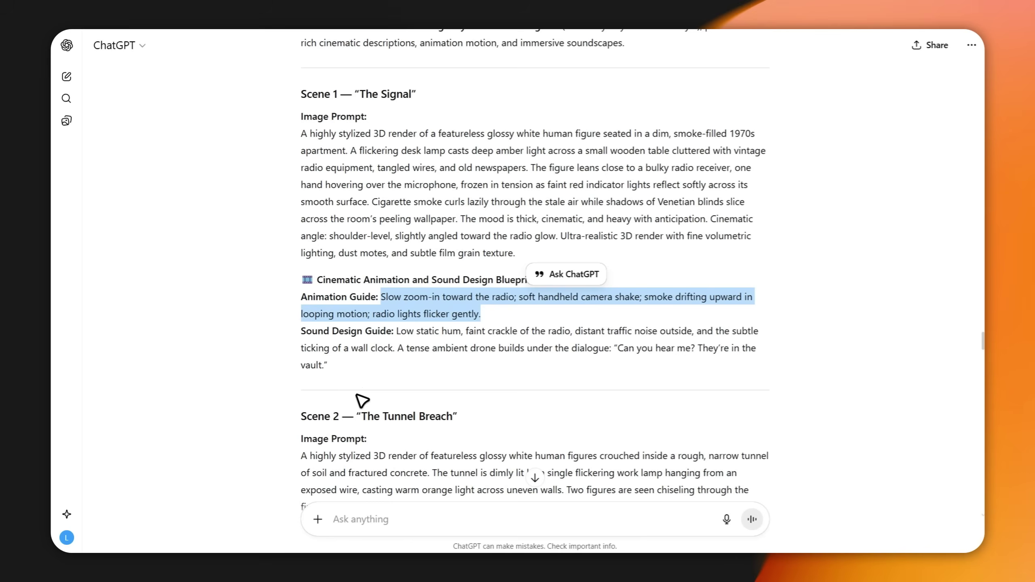
Add the Scene 1 sound description and generate a 5-second radio-desk video
left_click_drag(397, 331, 395, 369)
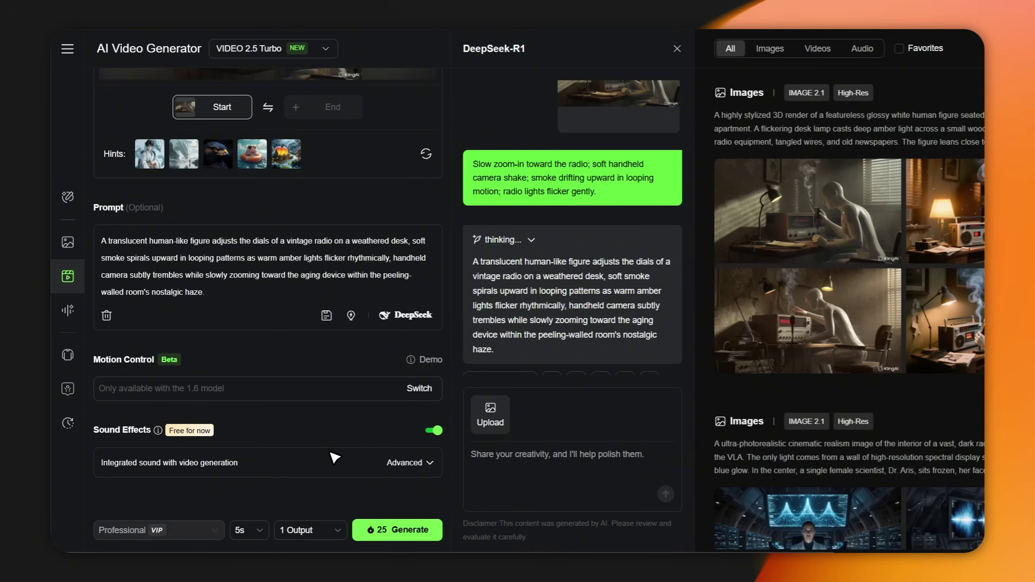
left_click(326, 463)
left_click(246, 529)
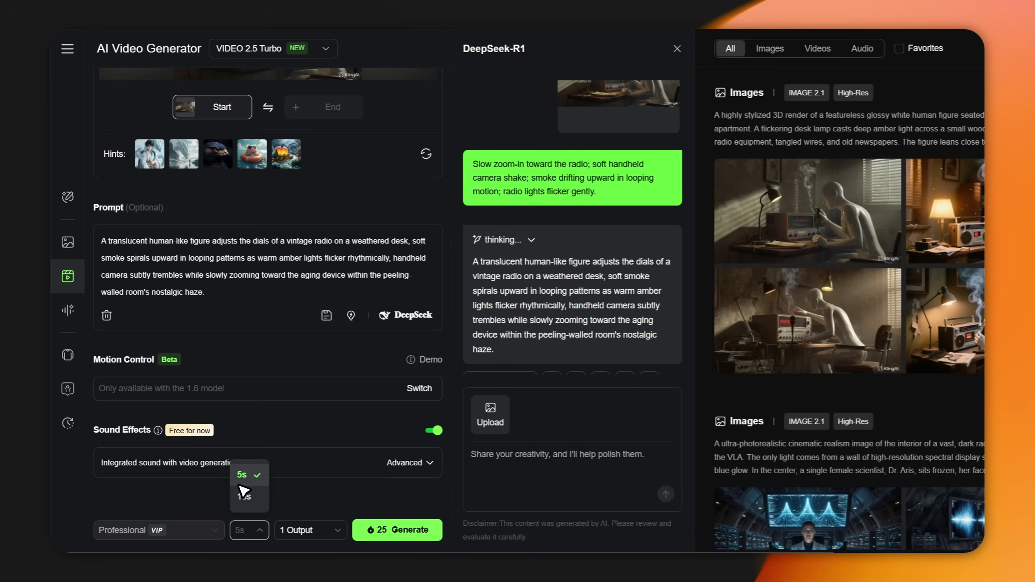
left_click(240, 485)
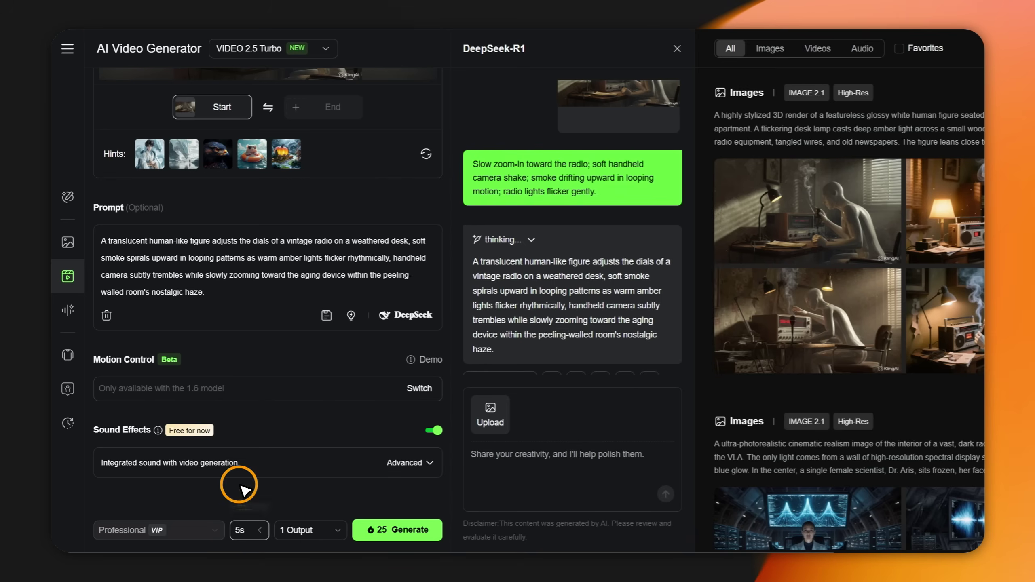
left_click(380, 528)
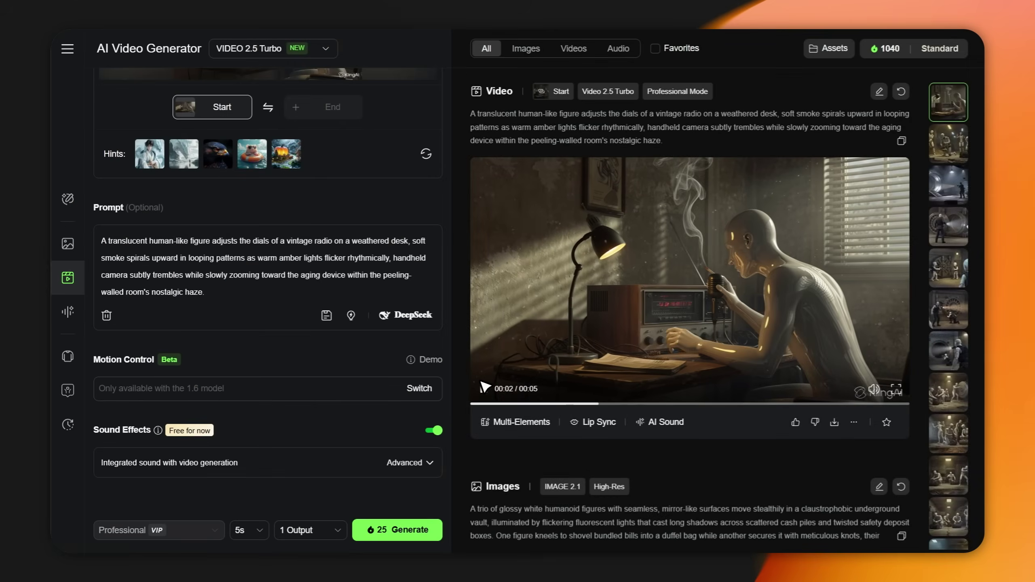
Download the clip and rename it 'Scene 1' in the Project 1 folder
left_click(484, 388)
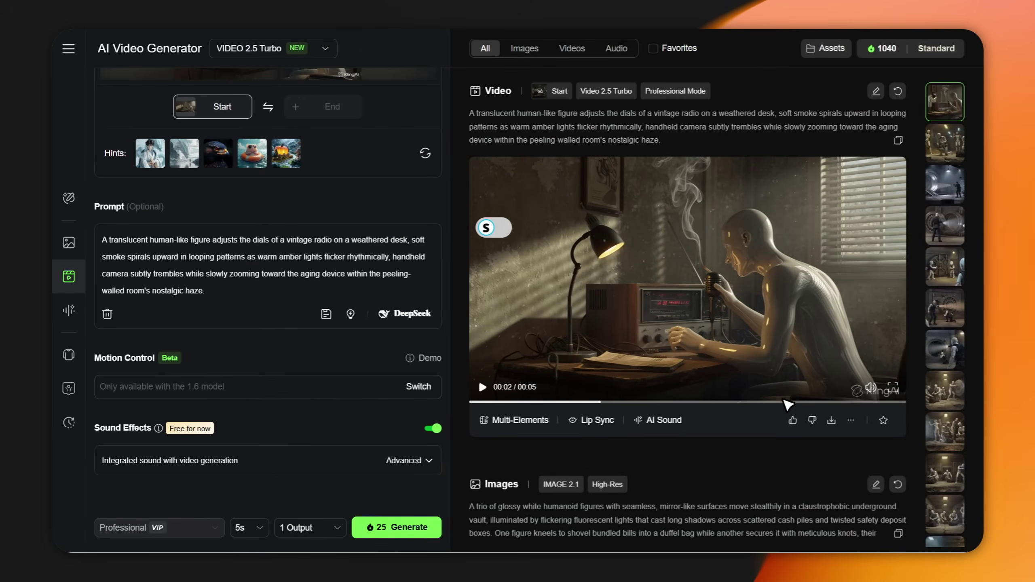
left_click(831, 421)
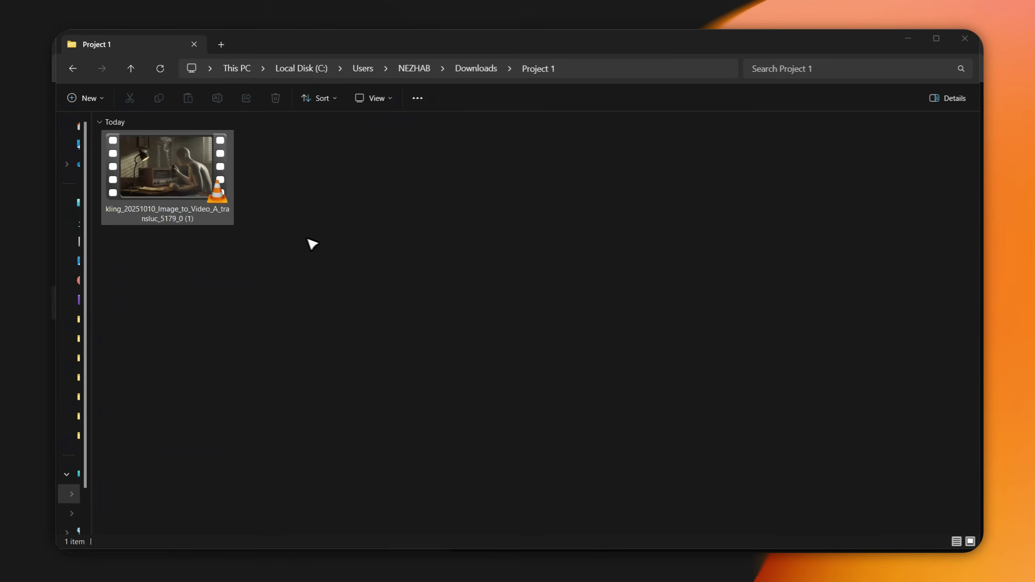
left_click(184, 174)
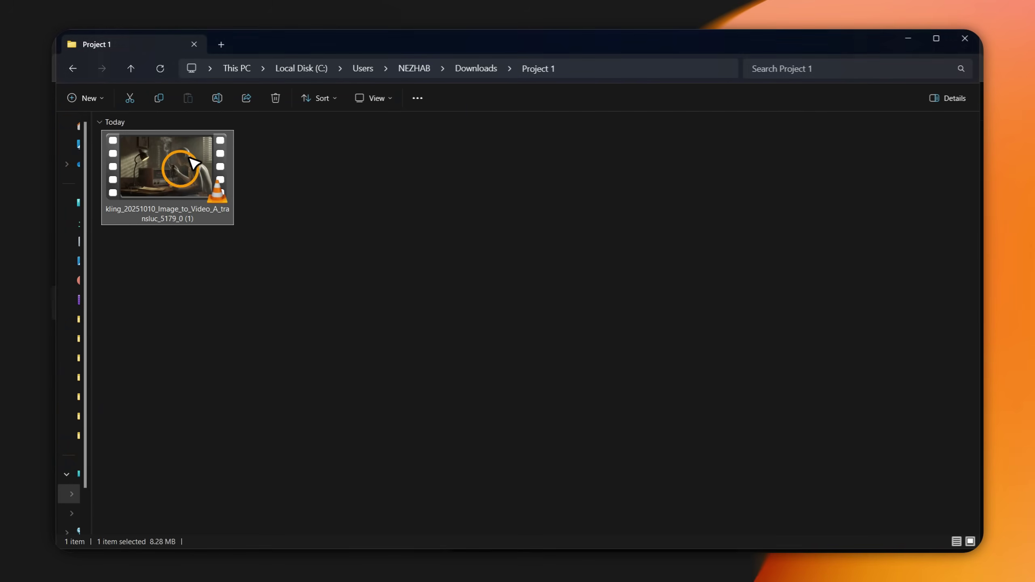
left_click(220, 101)
type("Sc")
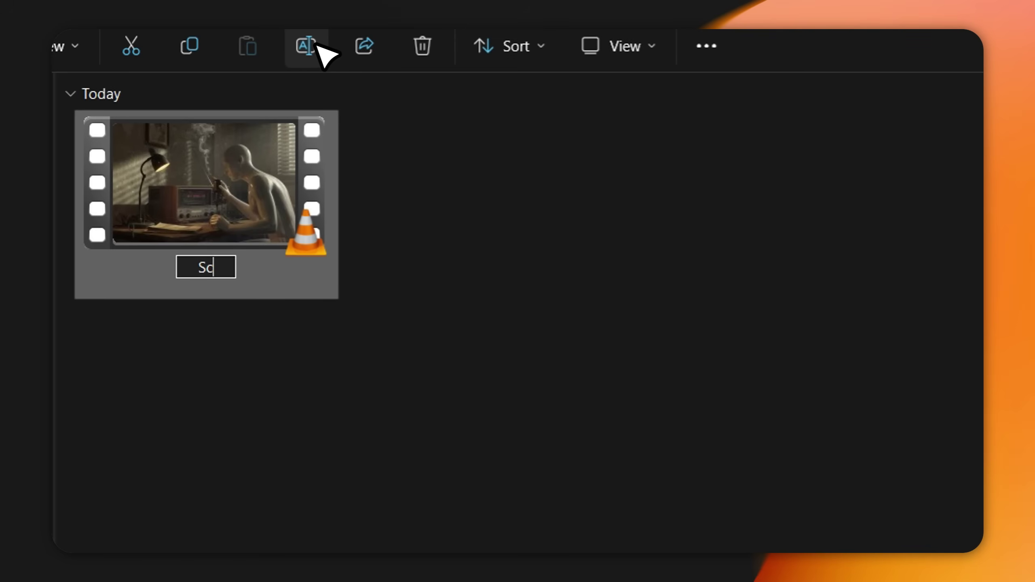
type("ene 1")
key("Return")
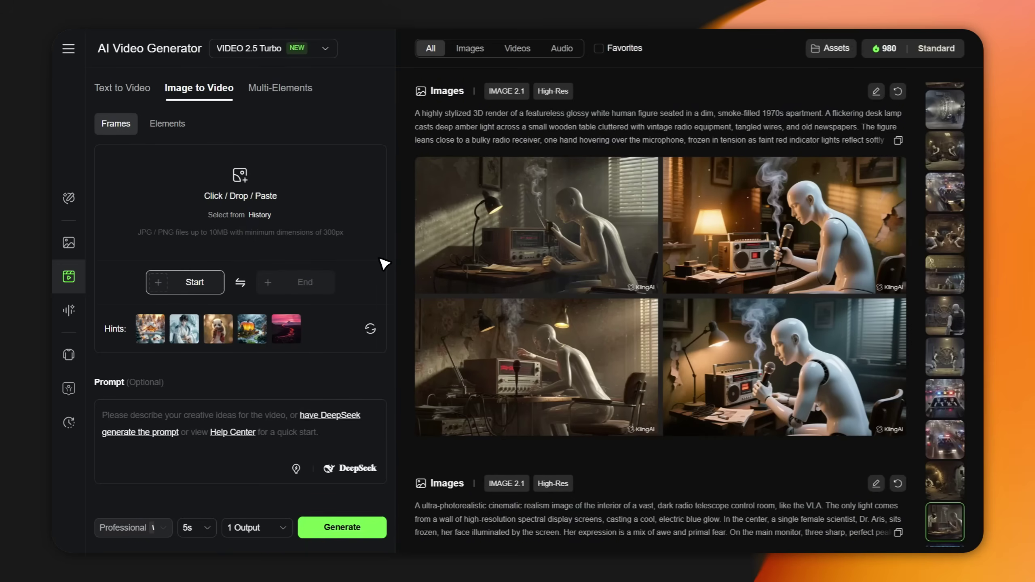
Make the lower-left tunnel breach image the start frame and paste the Scene 2 animation prompt
left_click(944, 477)
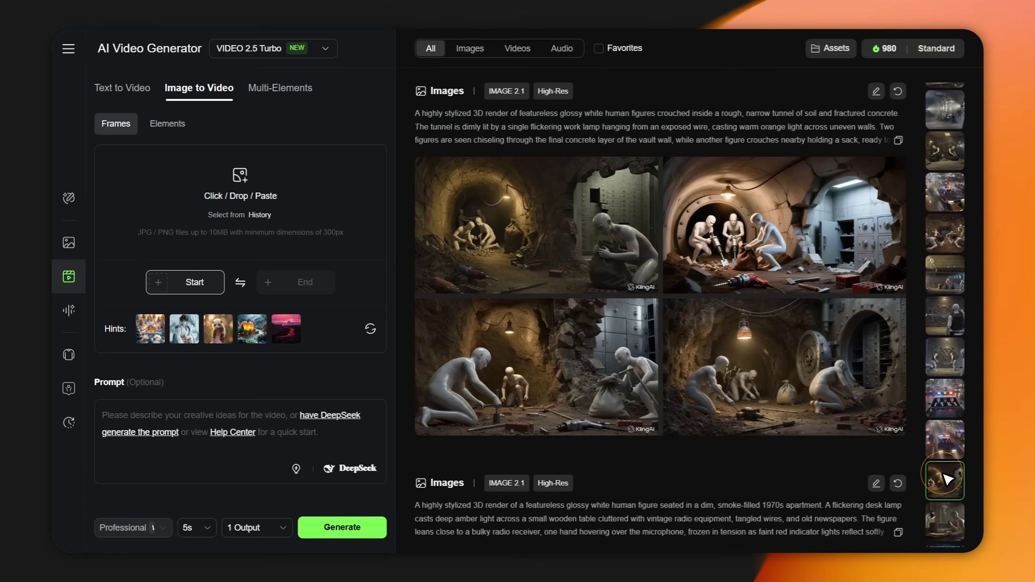
mouse_move(587, 388)
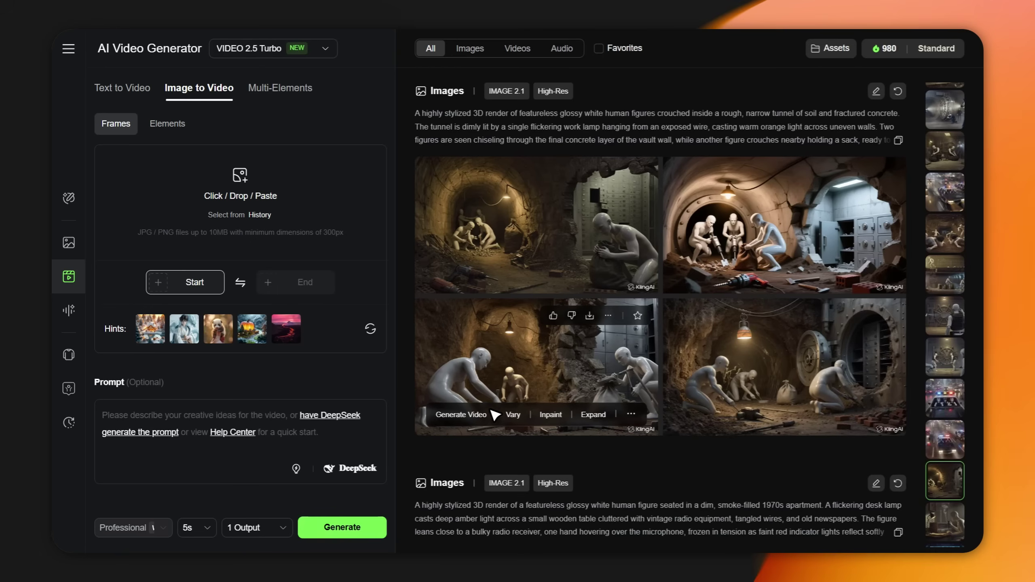
left_click(473, 418)
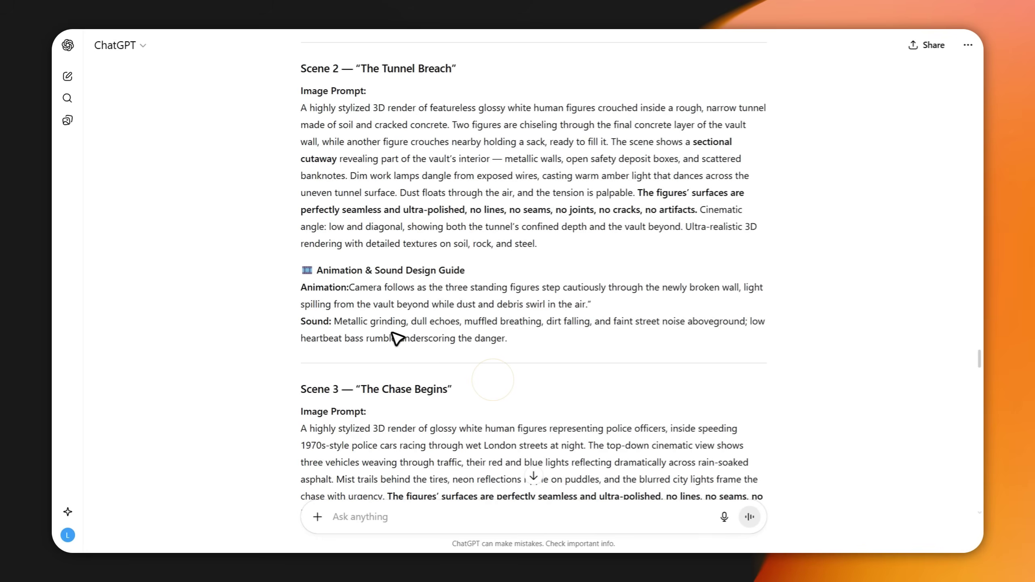
left_click_drag(350, 288, 574, 311)
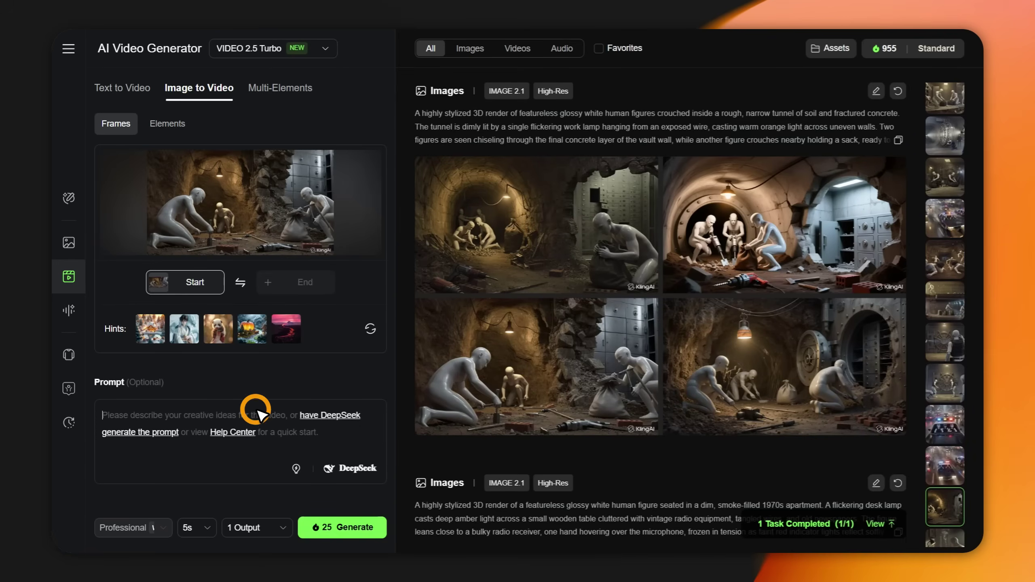
type("Camera follows as the three standing figures step cautiously through the newly broken wall, light spilling from the vault beyond while dust and debris swirl in the air")
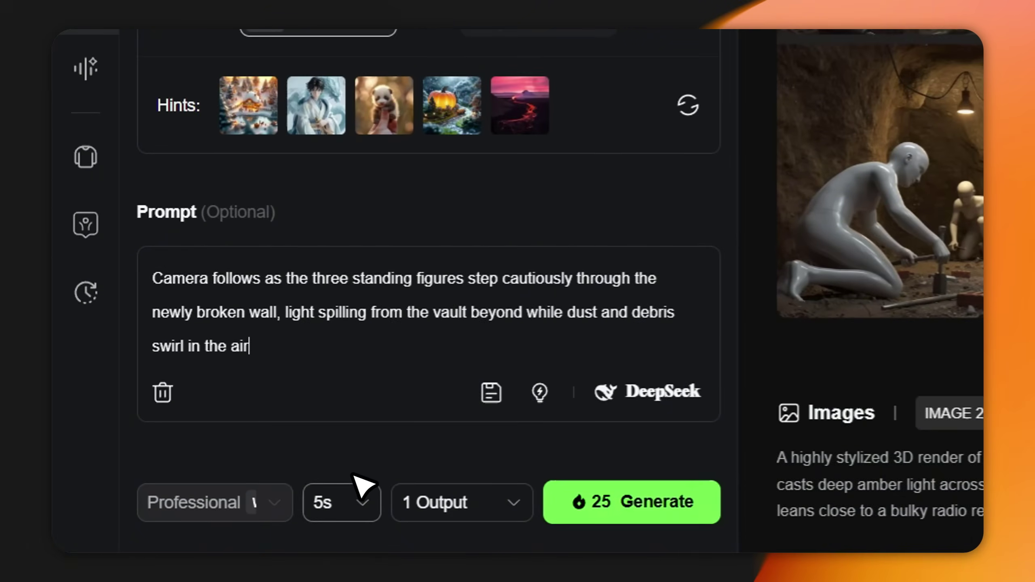
Generate the 5-second Scene 2 tunnel breach clip and play it in the gallery
left_click(200, 528)
left_click(593, 504)
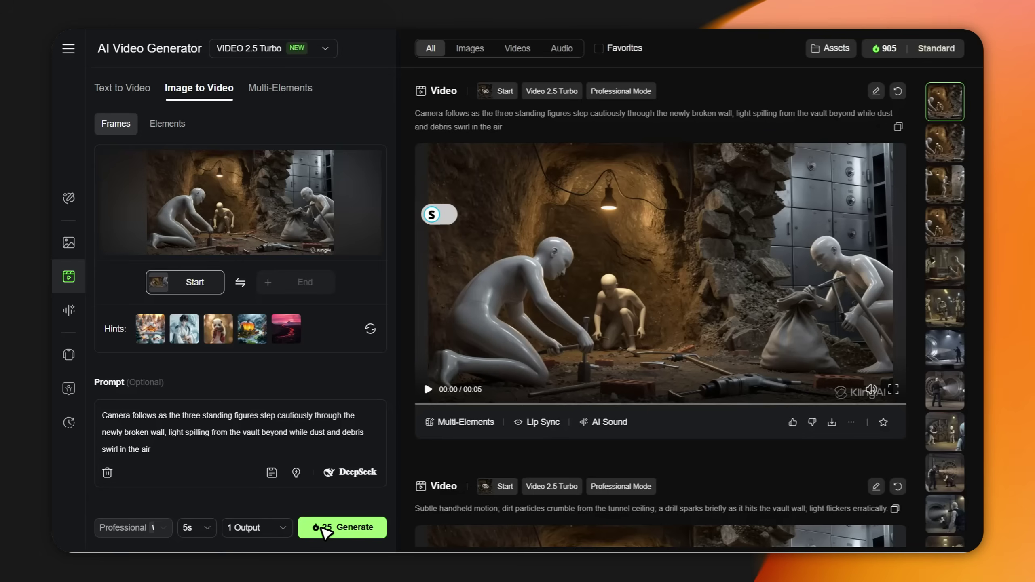
left_click(430, 391)
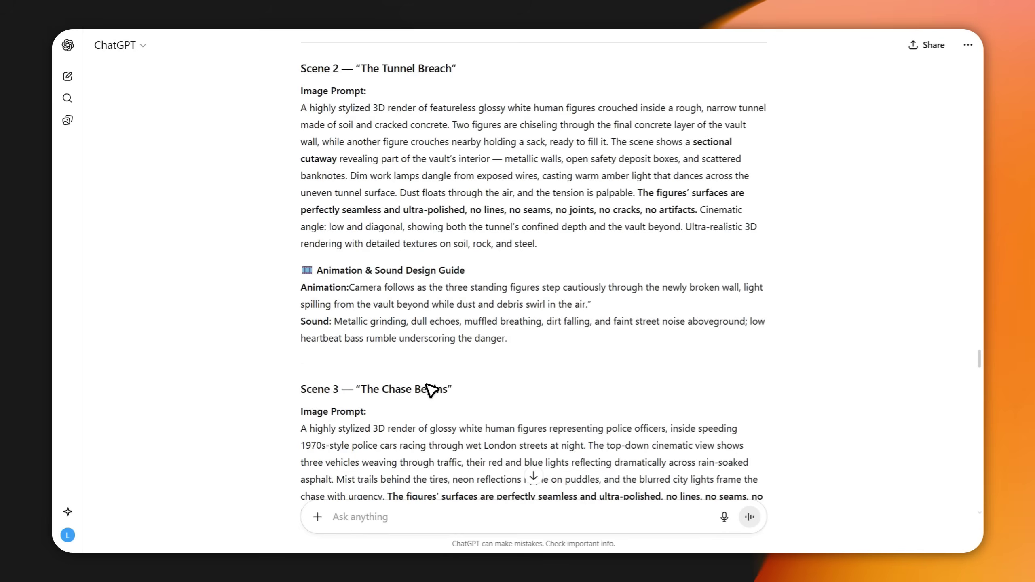
scroll(431, 391, "down", 5)
scroll(431, 391, "down", 10)
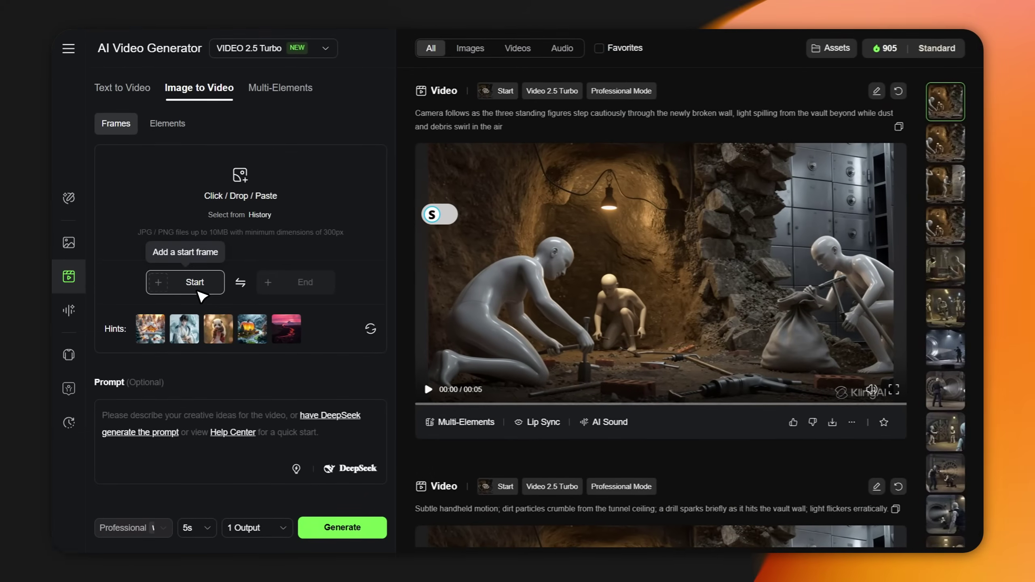
Change the video model from VIDEO 2.5 Turbo to VIDEO 2.1 and select the script's tunnel line
left_click(310, 49)
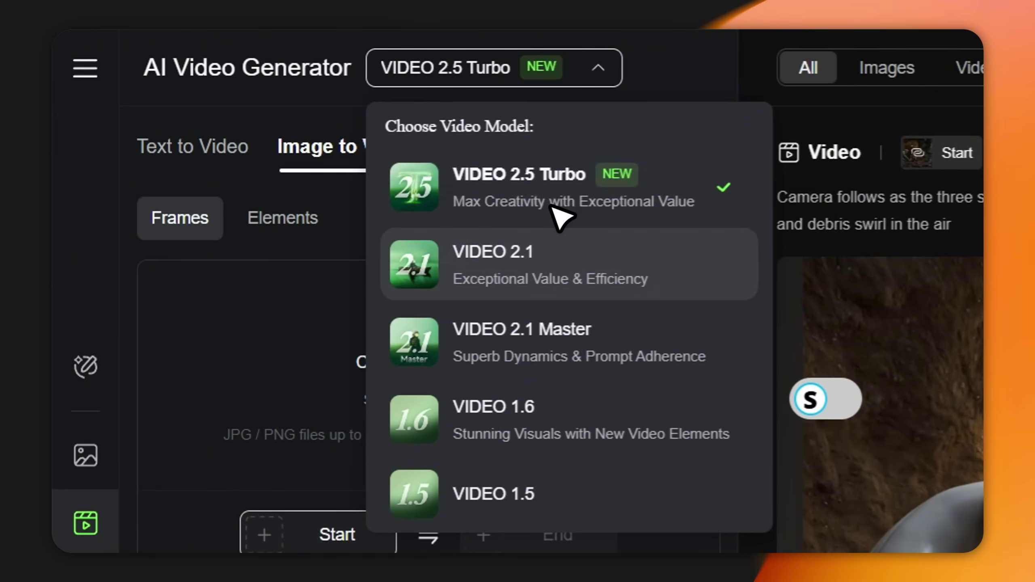
left_click(501, 260)
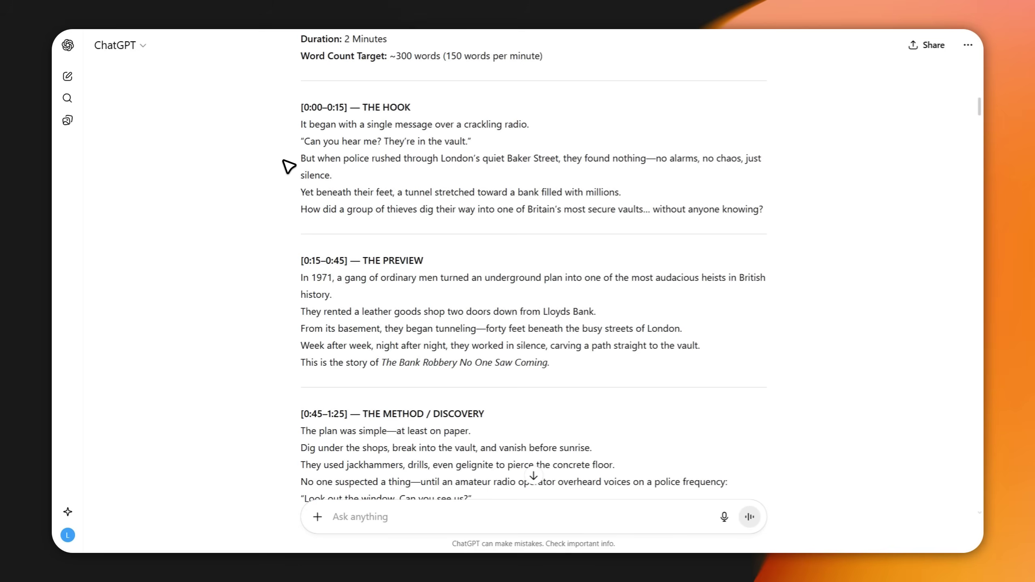
left_click_drag(293, 192, 612, 192)
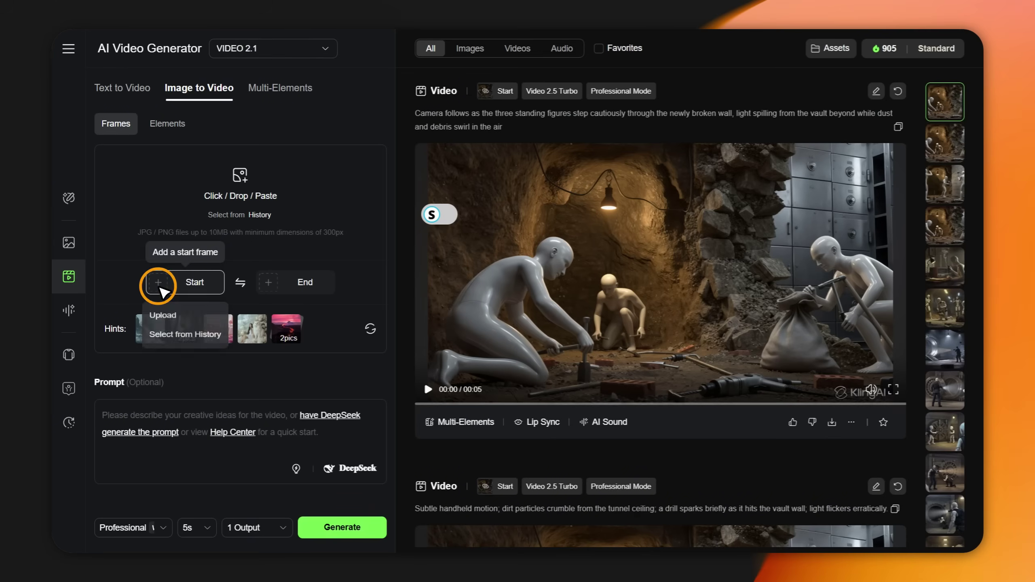
Add the dark tunnel image as end frame and use a DeepSeek-refined vault-to-tunnel prompt
left_click(273, 286)
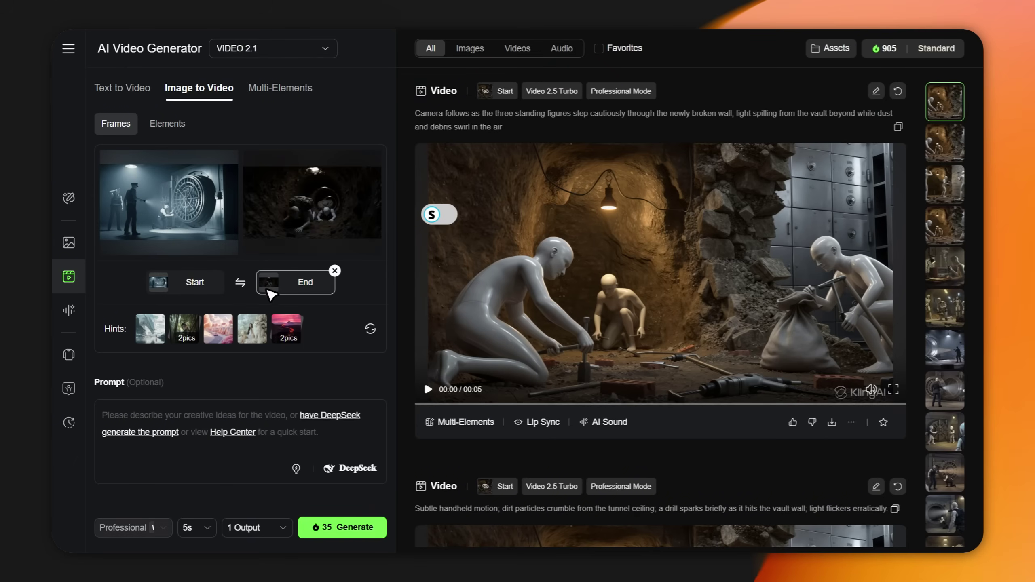
type("Start on a slow-motion shot of confused police officers investigating the empty vault. The camera then dramatically dive down through the solid floor, passing through layers of concrete and soil in a seamless motion. As we travel deeper underground, the view transitions to reveal the thieves crawling swiftly through a narrow tunnel, looking back nervously. Cinematic lighting, dynamic motion, and a powerful sense of depth.")
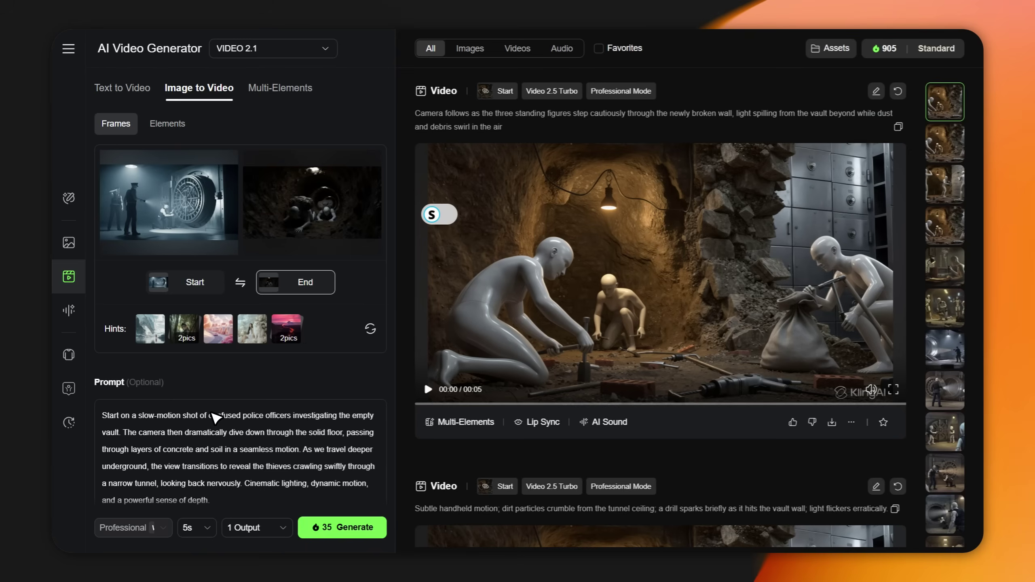
scroll(215, 417, "down", 4)
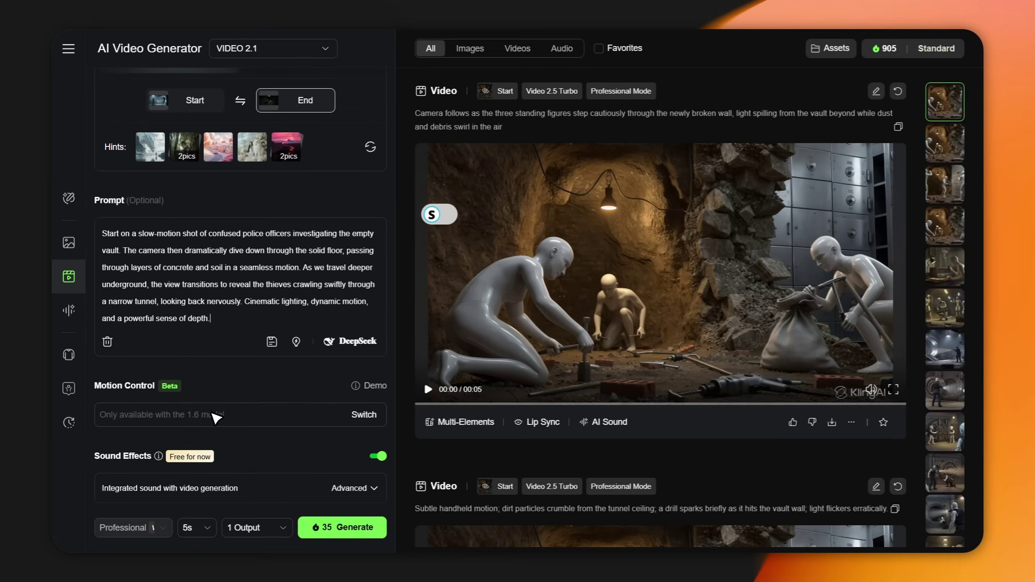
left_click(350, 342)
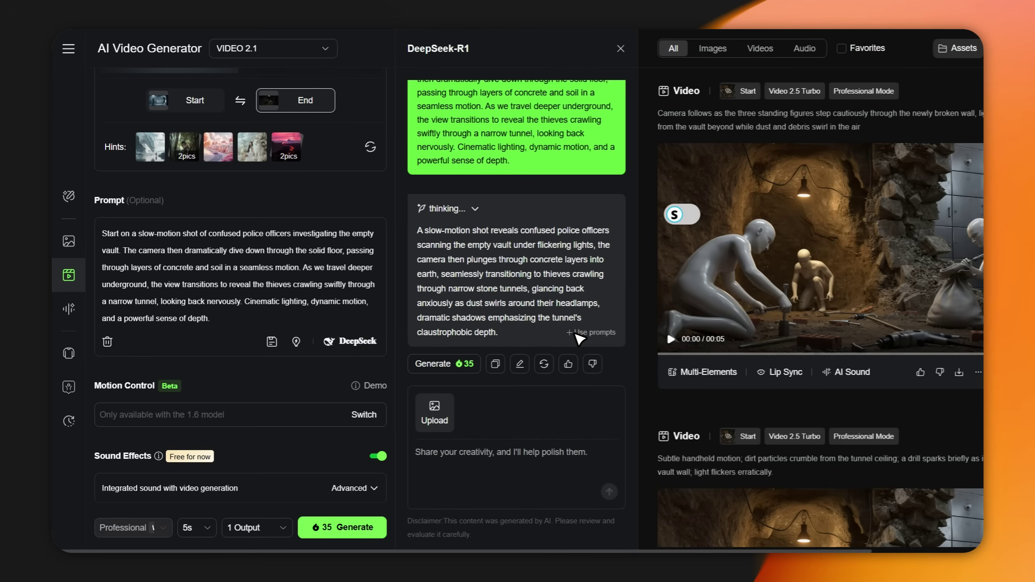
left_click(578, 337)
Set the clip duration to 10 seconds and generate the vault-to-tunnel video
left_click(200, 527)
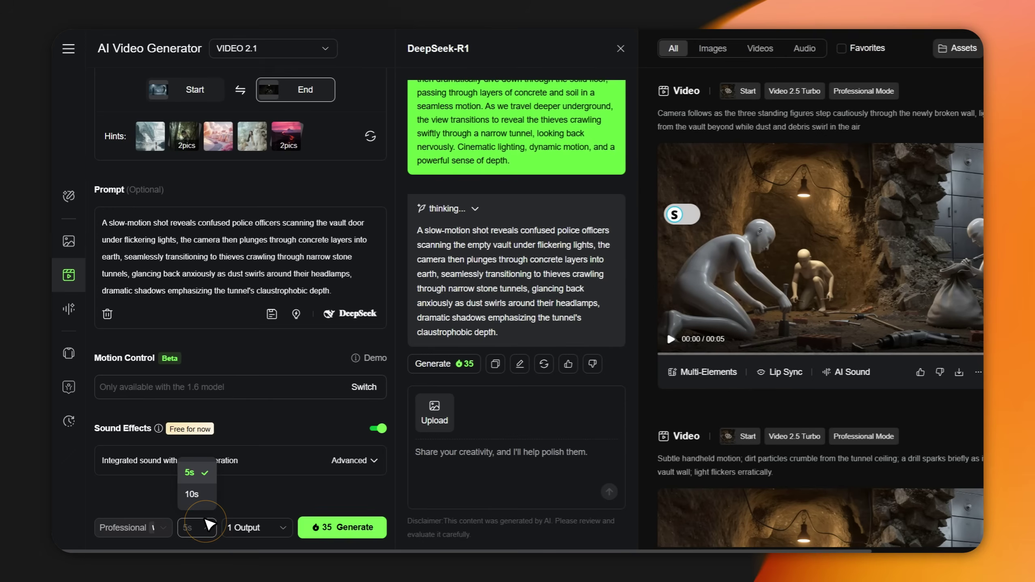
left_click(192, 498)
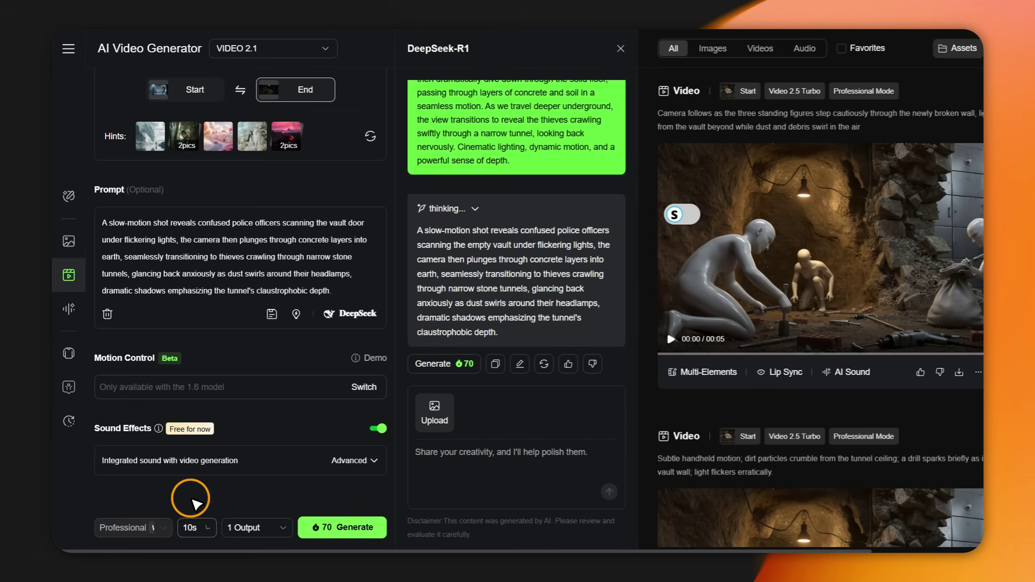
left_click(326, 527)
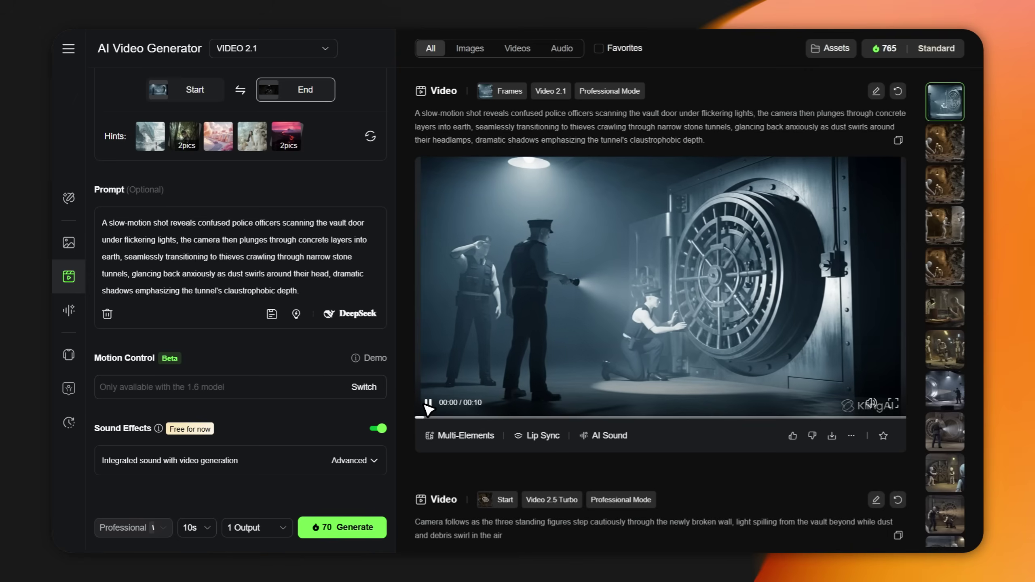
Replay the vault-to-tunnel transition video from the start
left_click(425, 404)
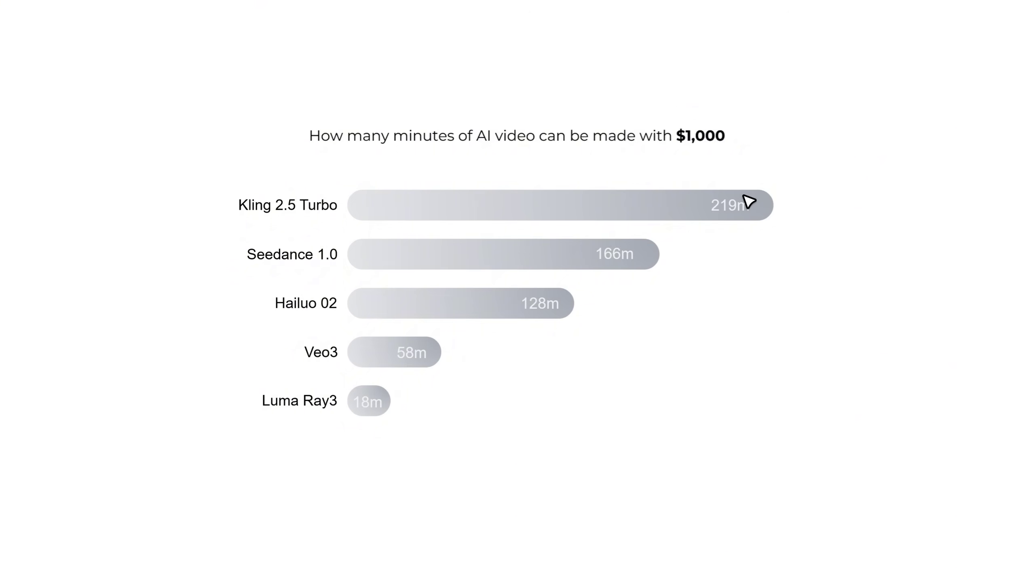
Advance to the cost-per-second comparison slide
key("Right")
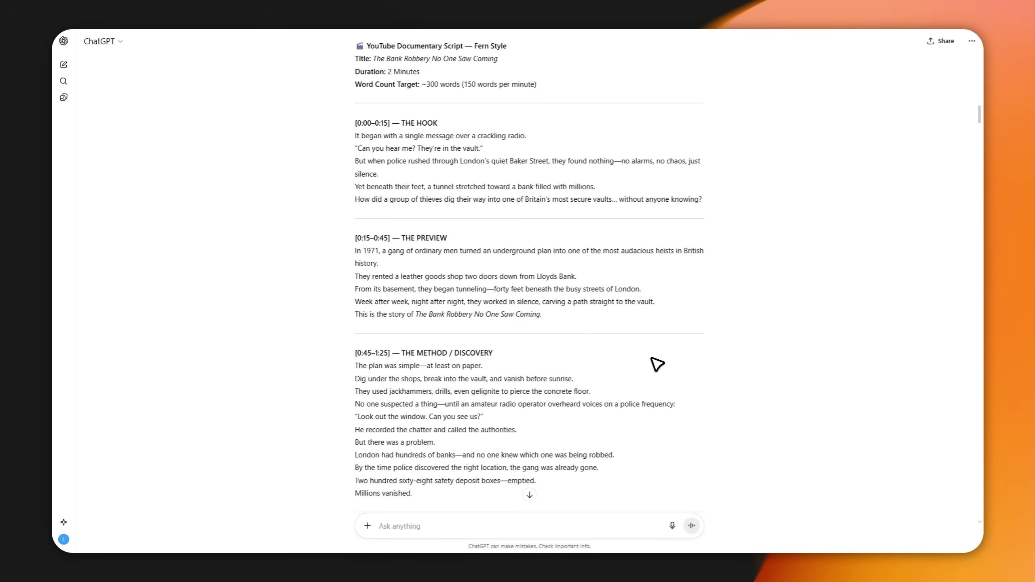
Select the script's HOOK paragraph from "It began" to "knowing?"
left_click_drag(352, 135, 702, 214)
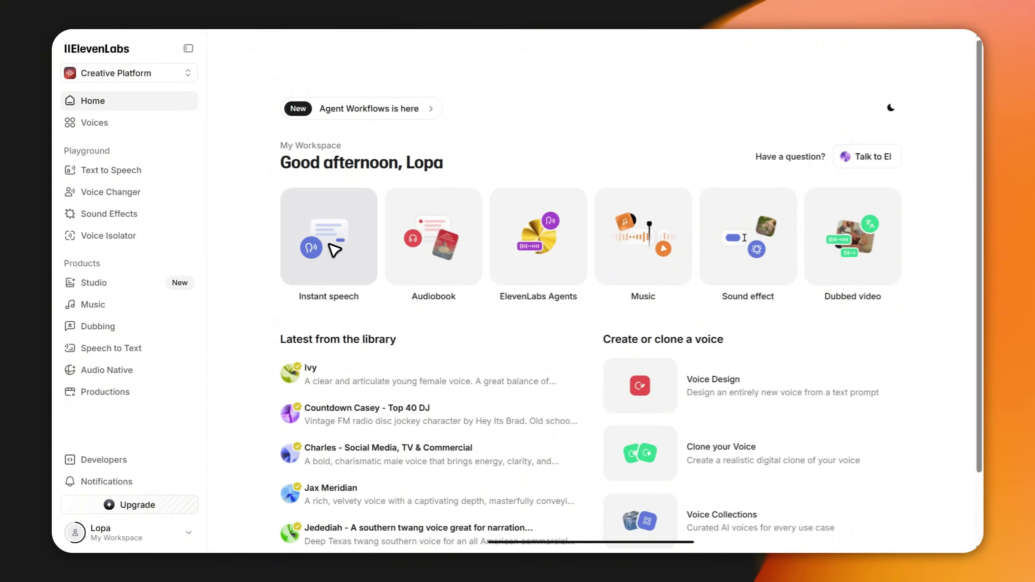
Generate Lucius-voice narration of the hook script and download the first take
left_click(337, 256)
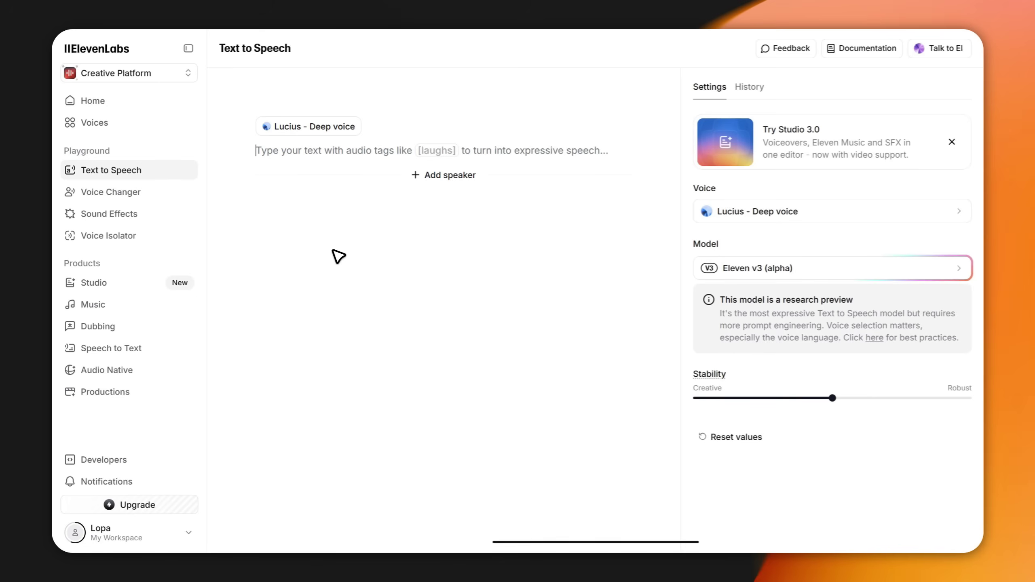
type("It began with a single message over a crackling radio. \"Can you hear me? They’re in the vault.\" But when police rushed through London’s quiet Baker Street, they found nothing—no alarms, no chaos, just silence. Yet beneath their feet, a tunnel stretched toward a bank filled with millions. How did a group of thieves dig their way into one of Britain’s most secure vaults... without anyone knowing?")
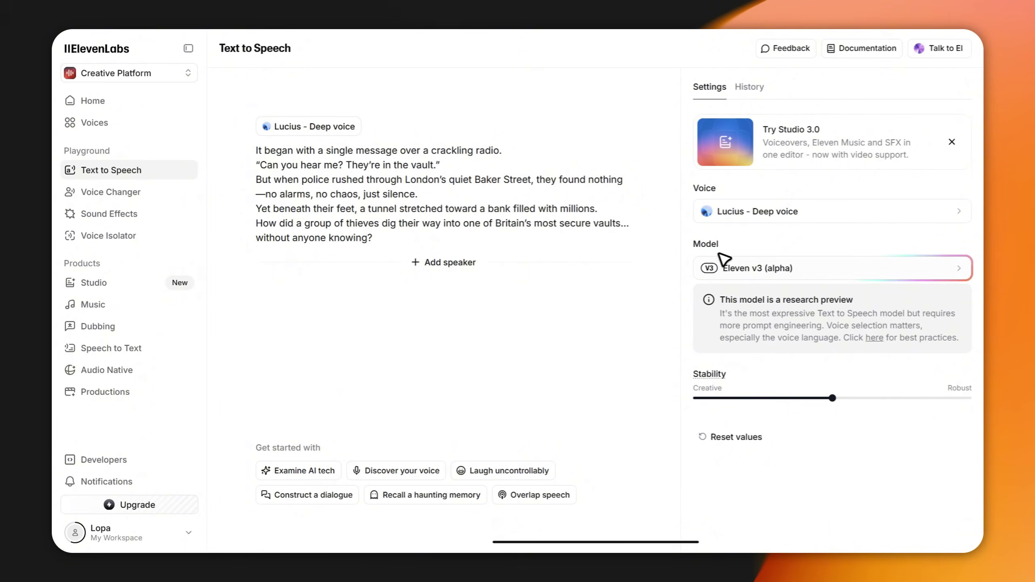
left_click(793, 214)
scroll(793, 245, "down", 3)
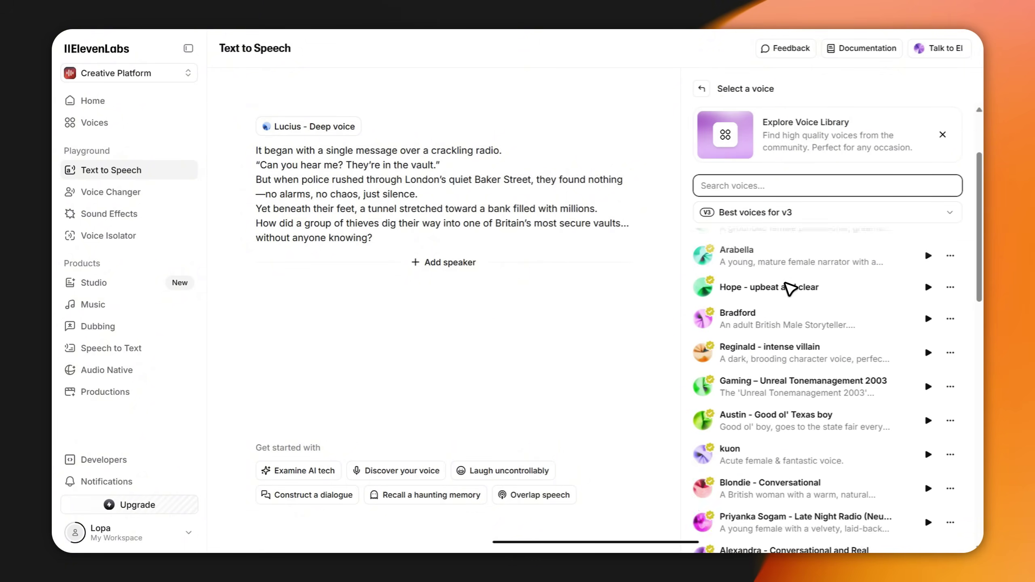
scroll(791, 288, "down", 10)
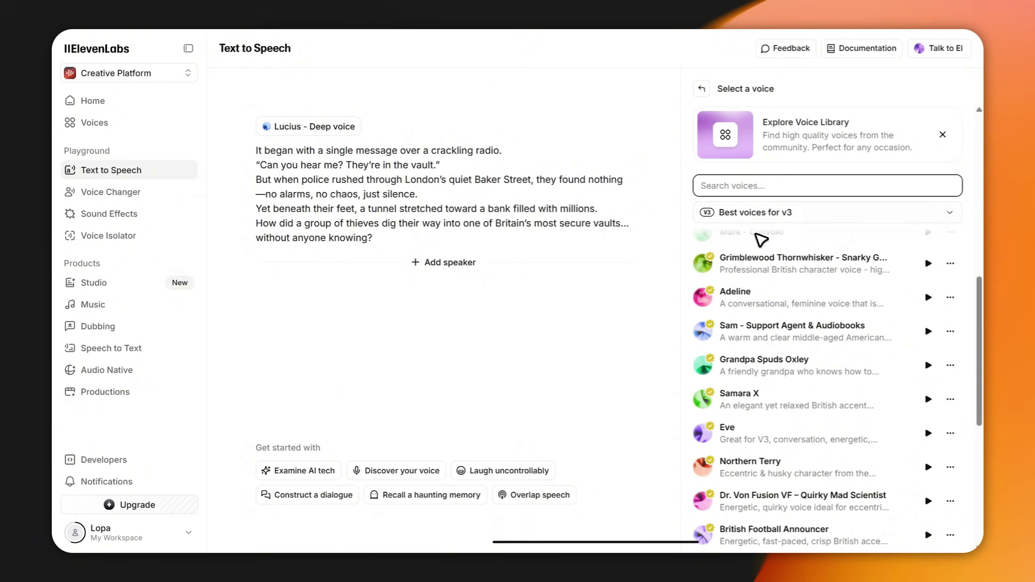
left_click(701, 89)
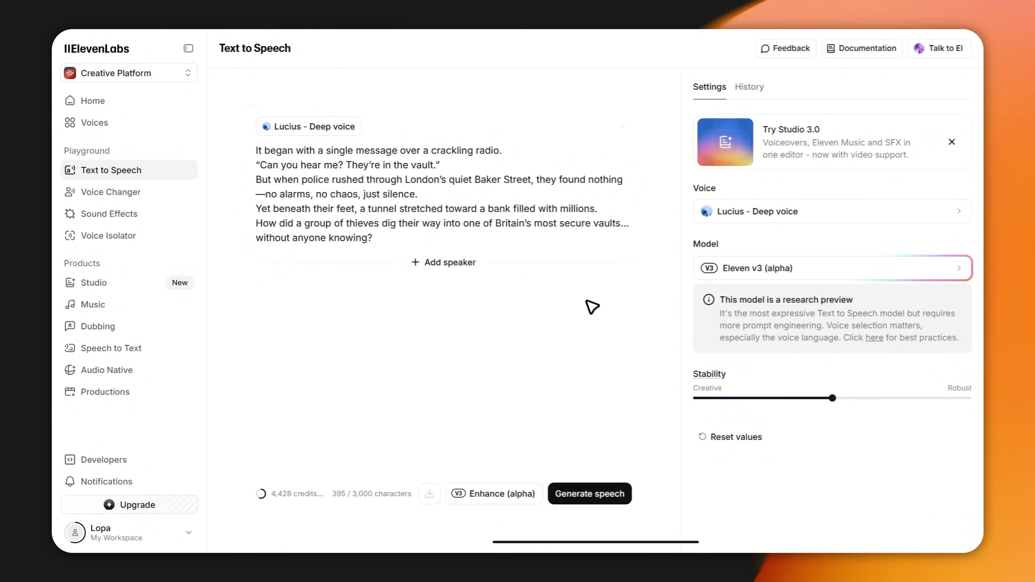
left_click(617, 493)
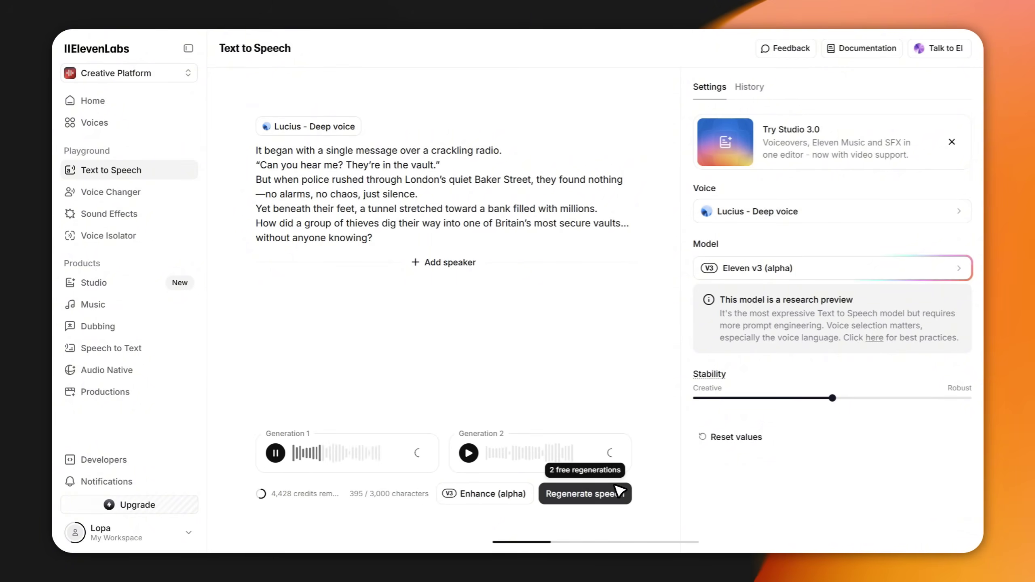
left_click(469, 453)
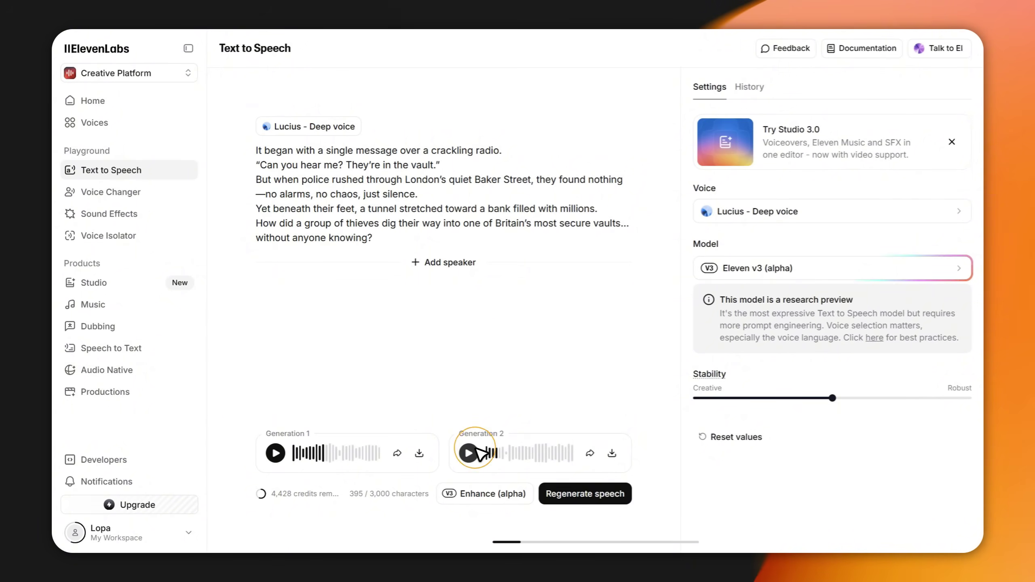
left_click(419, 453)
Replace the text with the Preview paragraph, generate narration, and download the first take
left_click_drag(353, 250, 548, 316)
key("ctrl+c")
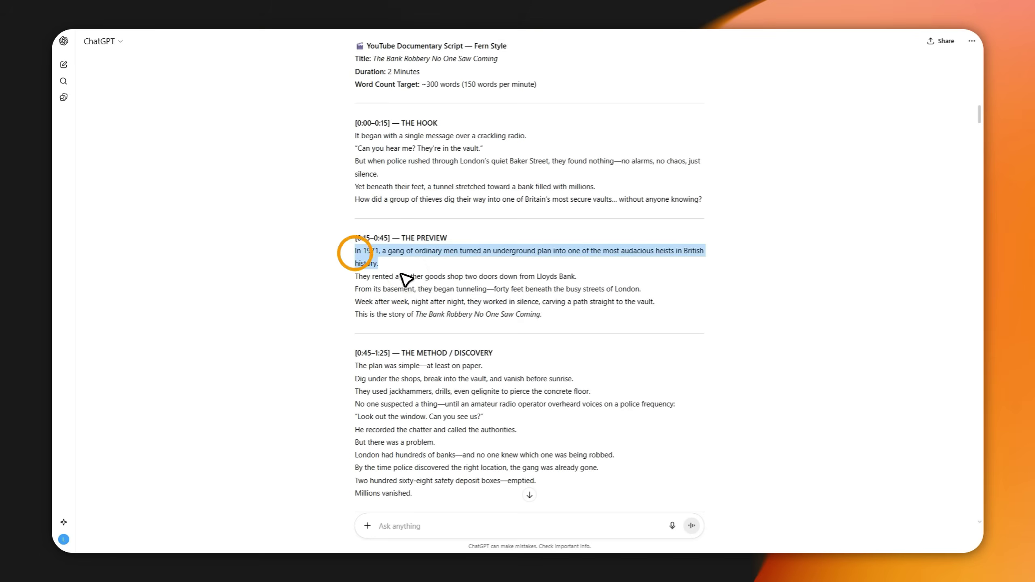
key("alt+Tab")
key("ctrl+a")
key("ctrl+v")
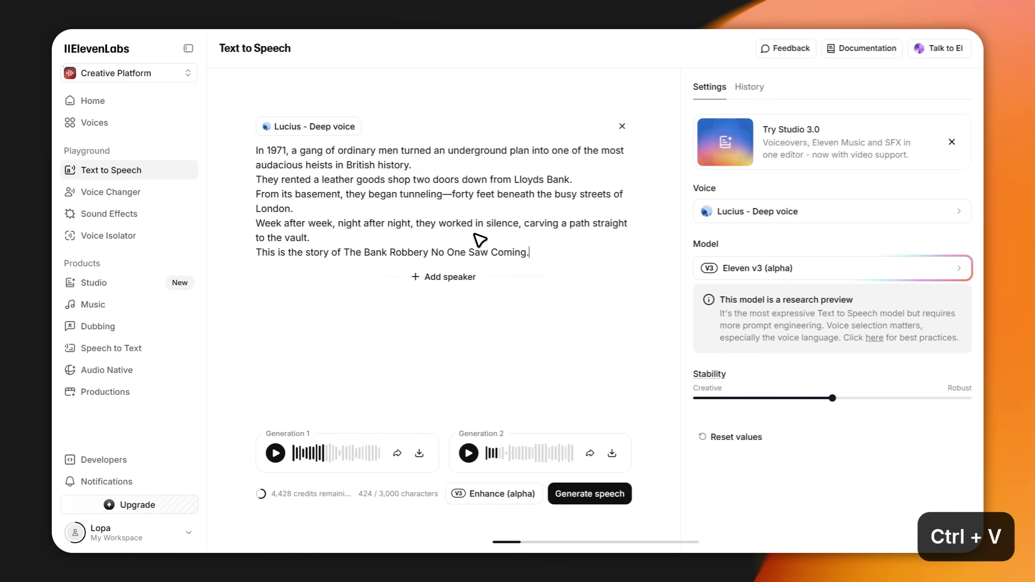
left_click(623, 489)
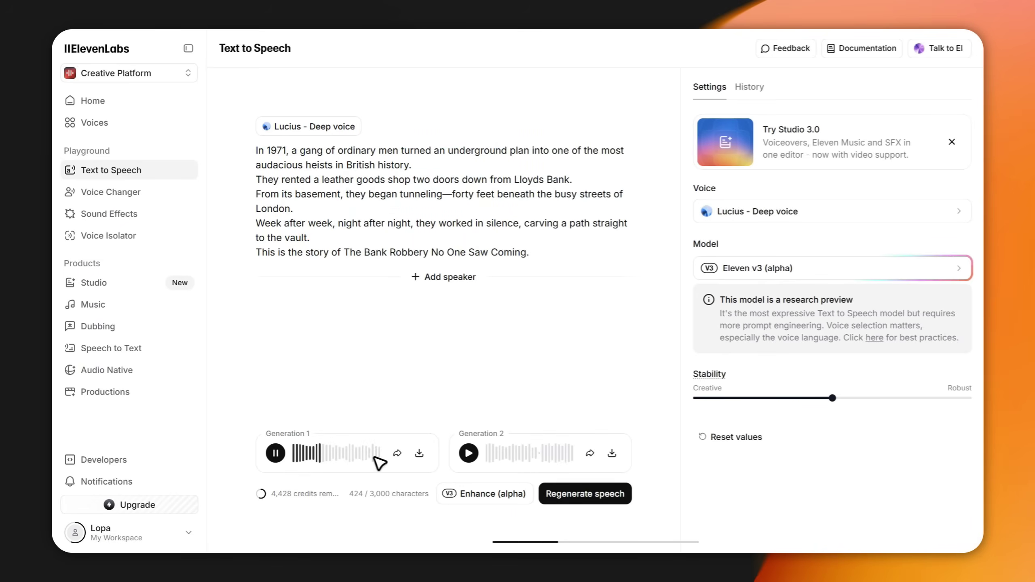
left_click(417, 453)
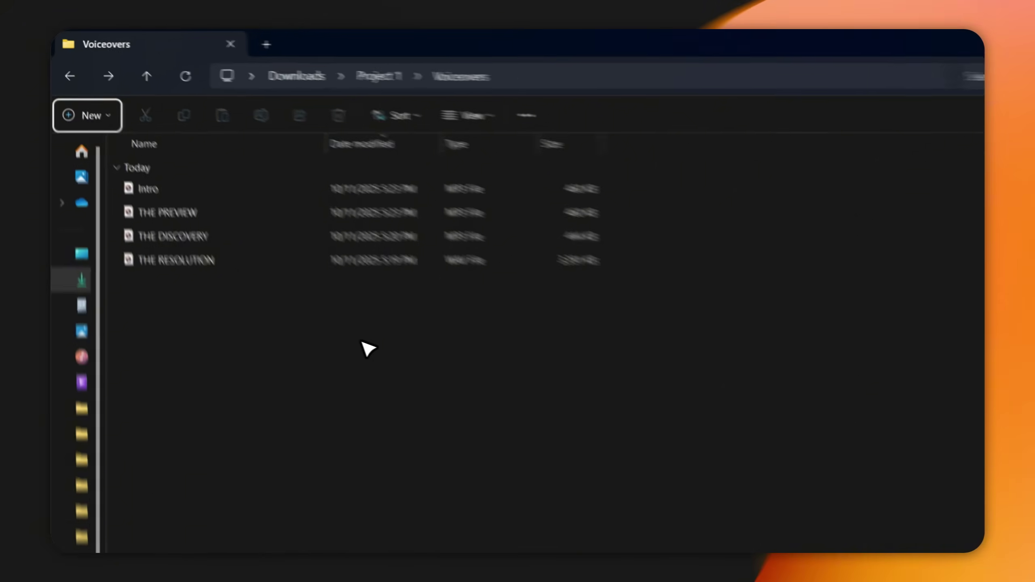
left_click_drag(307, 409, 199, 280)
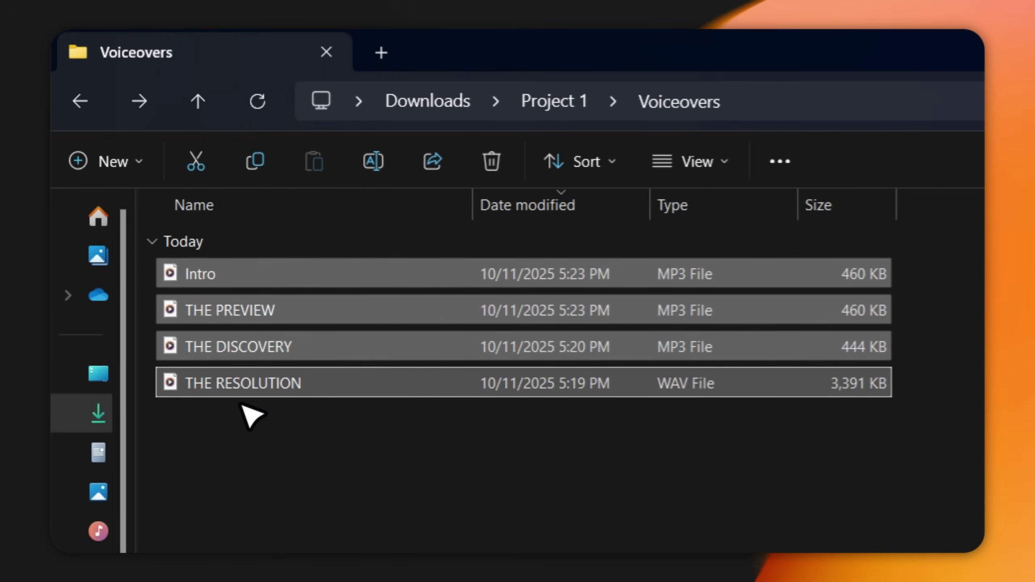
Deselect the four voiceover files in the Voiceovers folder
left_click(320, 471)
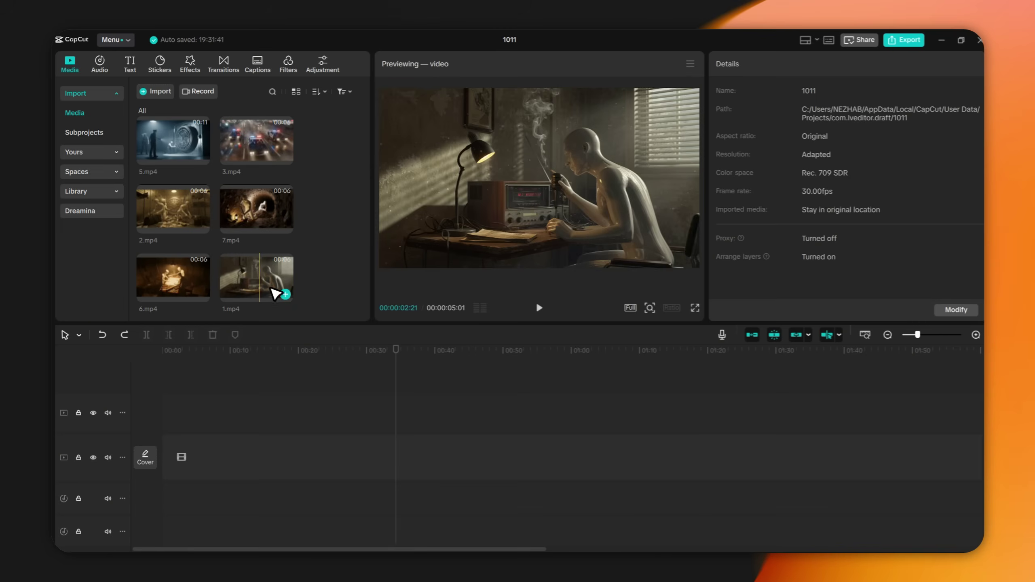
Add all imported clips to the timeline and order them 1.mp4 through 7.mp4
left_click(234, 141)
left_click_drag(233, 141, 448, 421)
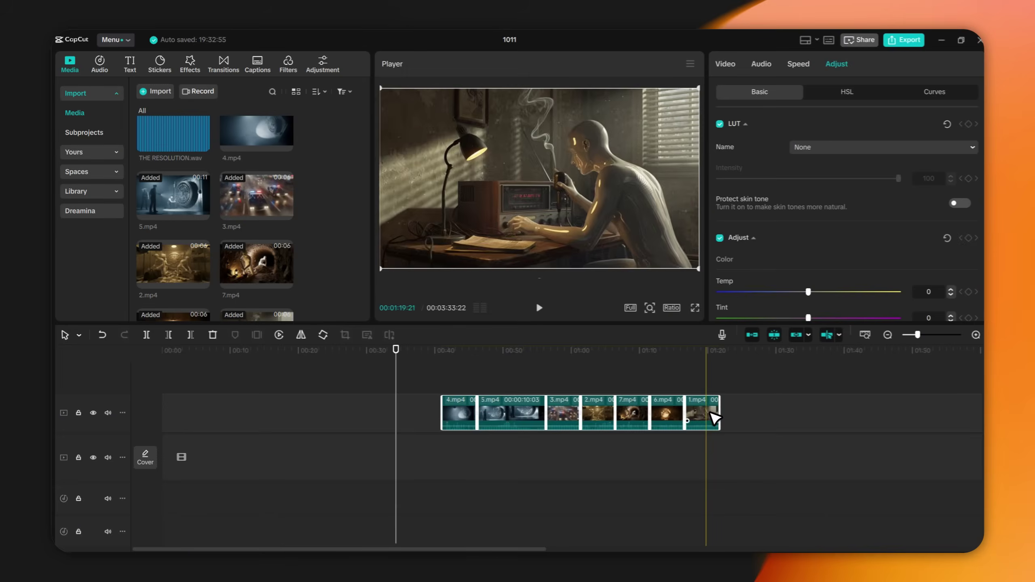
left_click_drag(712, 416, 210, 423)
left_click_drag(598, 414, 211, 421)
left_click(561, 416)
left_click_drag(561, 416, 248, 421)
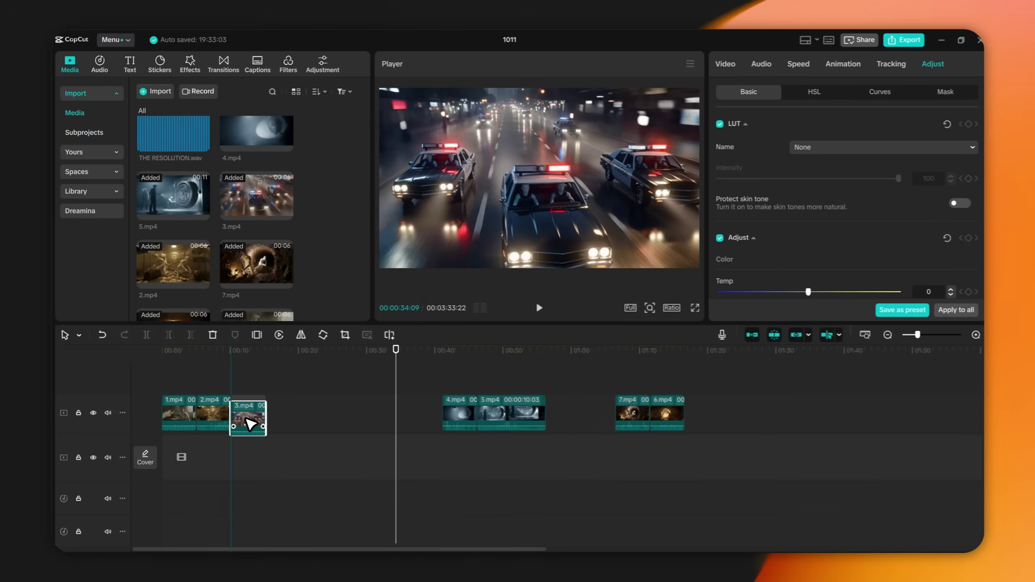
left_click_drag(458, 415, 289, 416)
left_click_drag(509, 414, 322, 416)
left_click_drag(669, 414, 385, 415)
left_click_drag(632, 414, 423, 416)
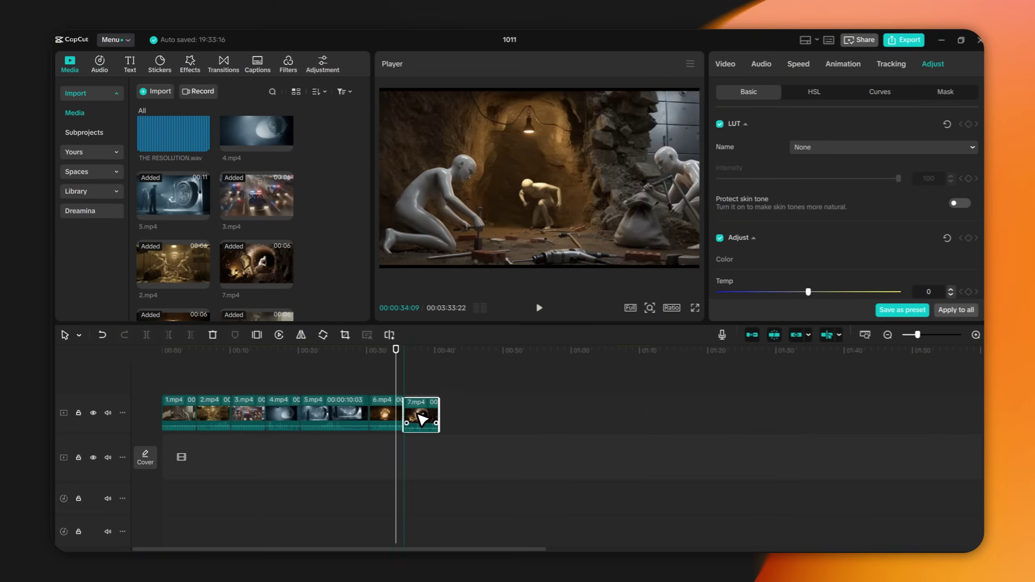
Place Intro.mp3 on the audio track at the start of the timeline
left_click(415, 489)
scroll(214, 225, "down", 5)
left_click_drag(181, 324, 165, 503)
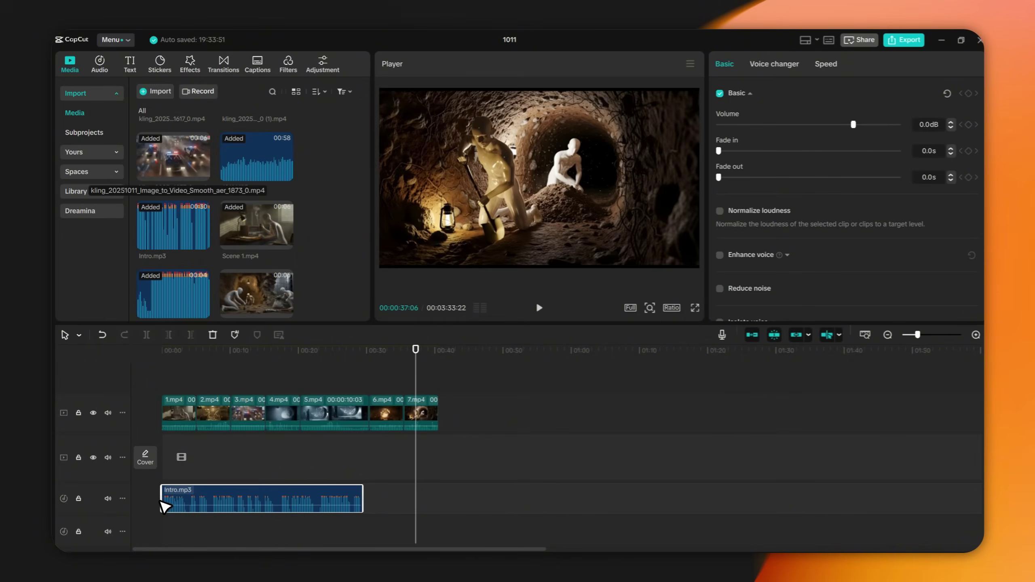
Trim the tails off the opening clips, starting with 1.mp4, at the playhead
left_click(171, 409)
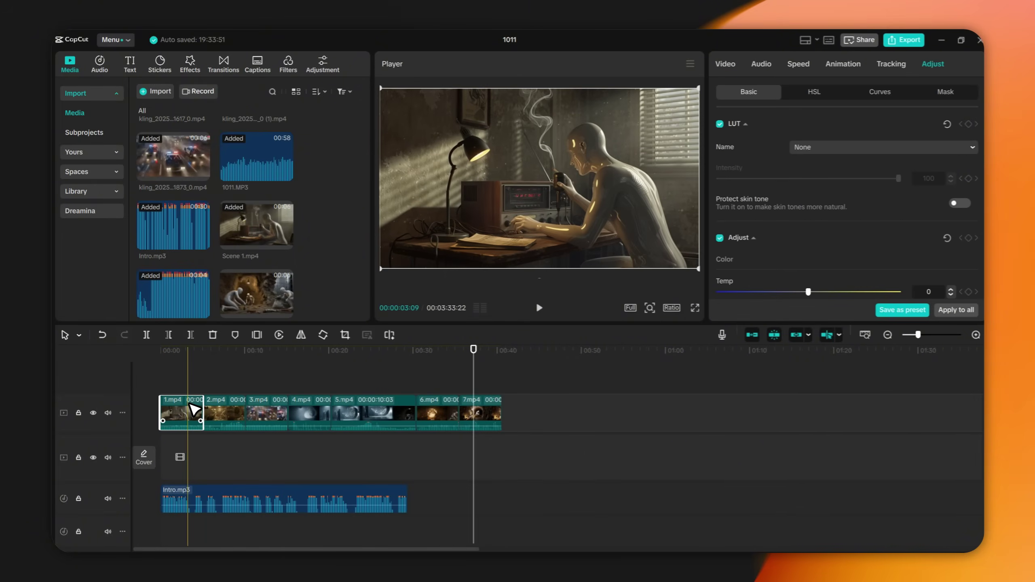
key("ctrl+b")
key("Delete")
left_click(198, 410)
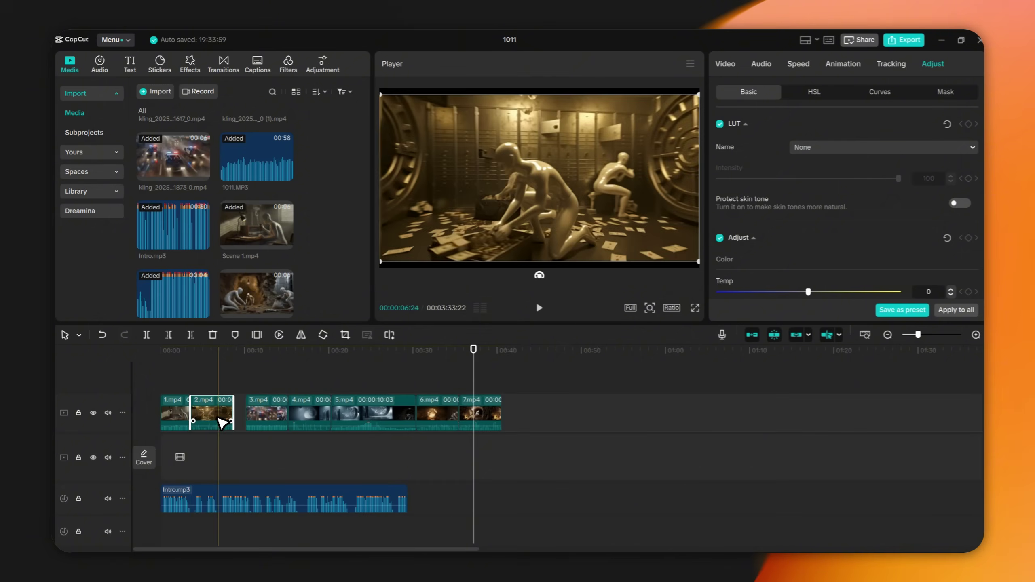
key("ctrl+b")
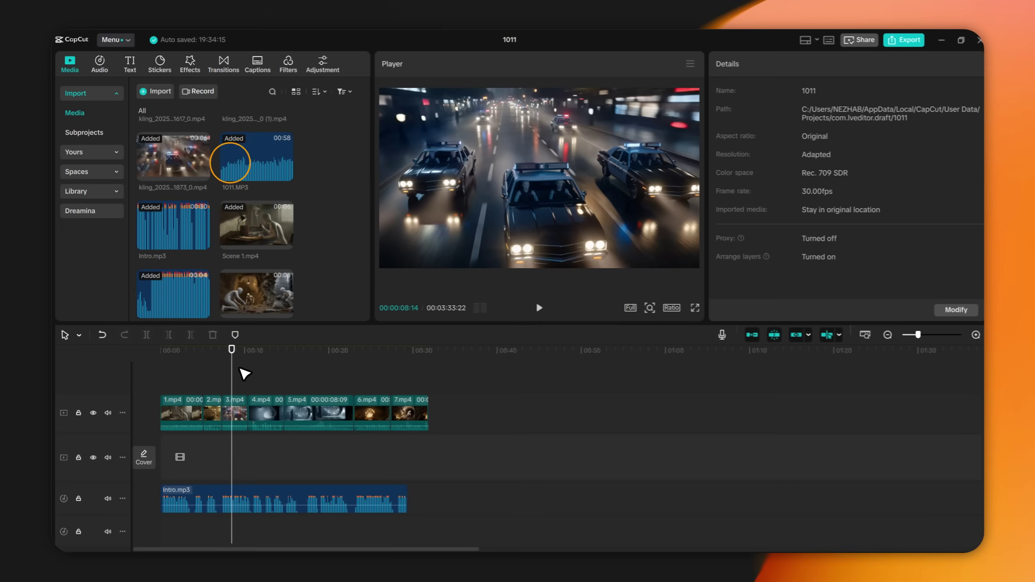
Add 1011.MP3 to the bottom audio track and cut it off at the video's end
left_click_drag(231, 162, 163, 538)
left_click(163, 534)
left_click(436, 542)
key("ctrl+b")
key("Delete")
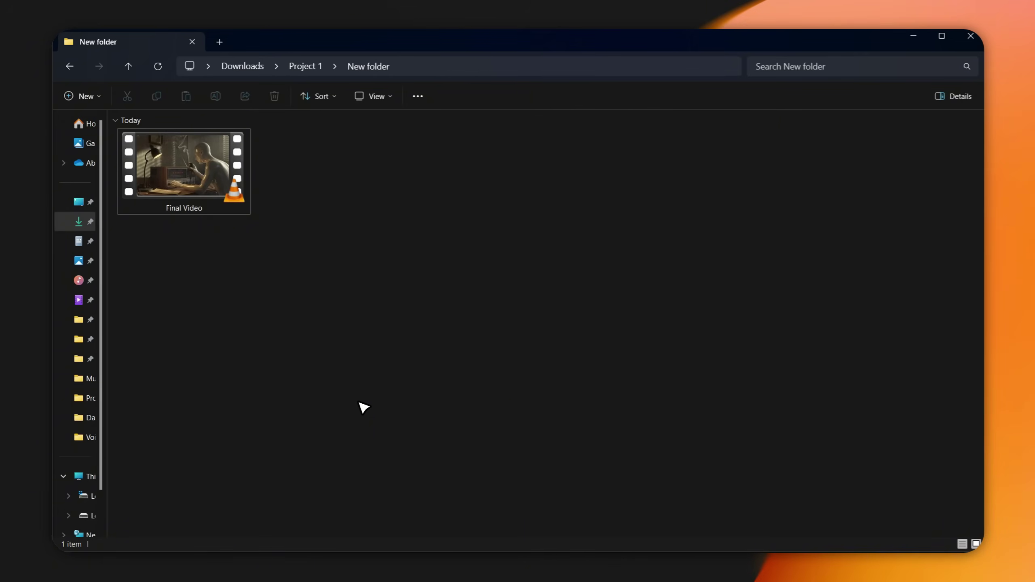
Select the exported Final Video file and start a new YouTube video upload
left_click(195, 181)
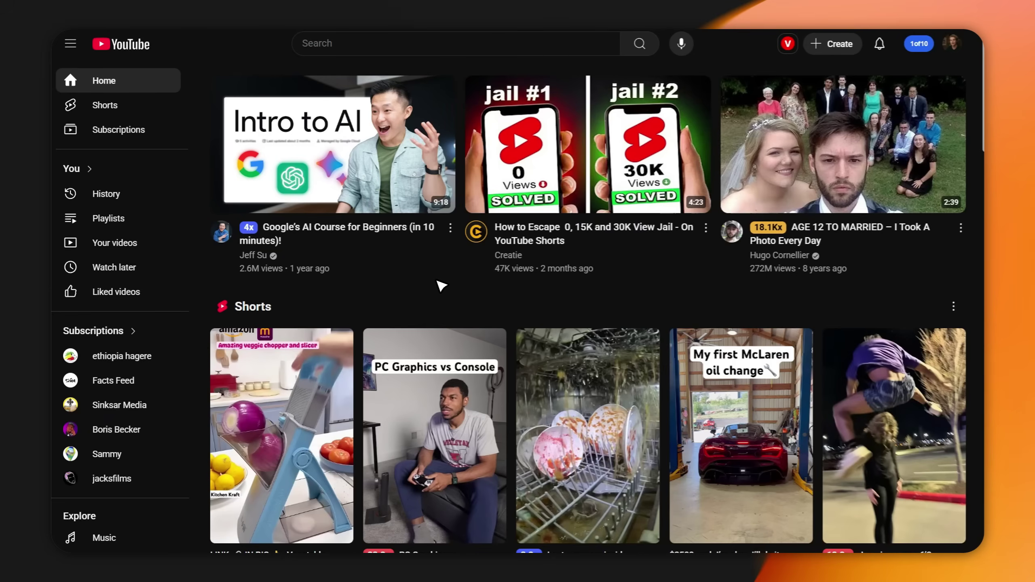
left_click(834, 44)
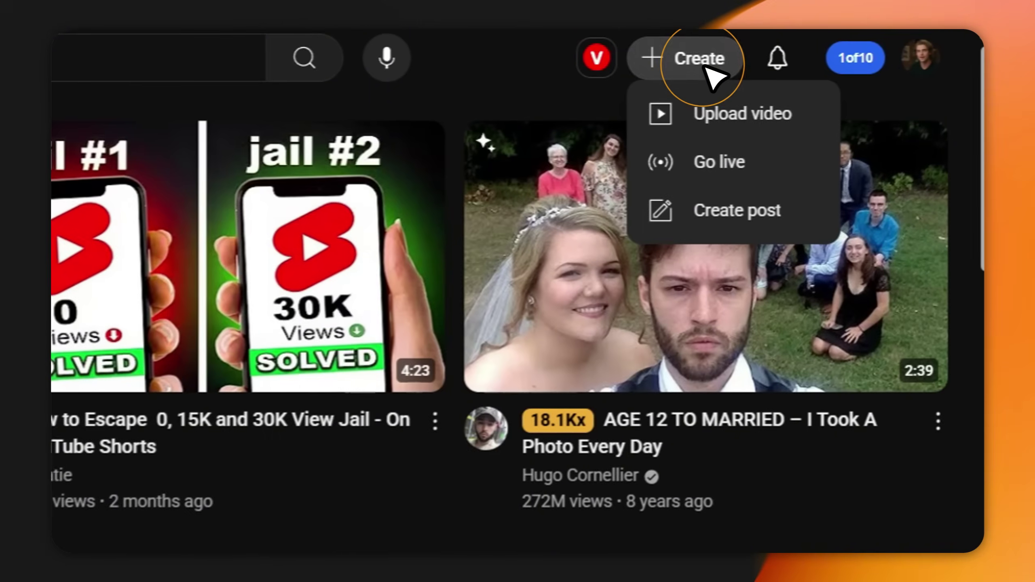
left_click(712, 117)
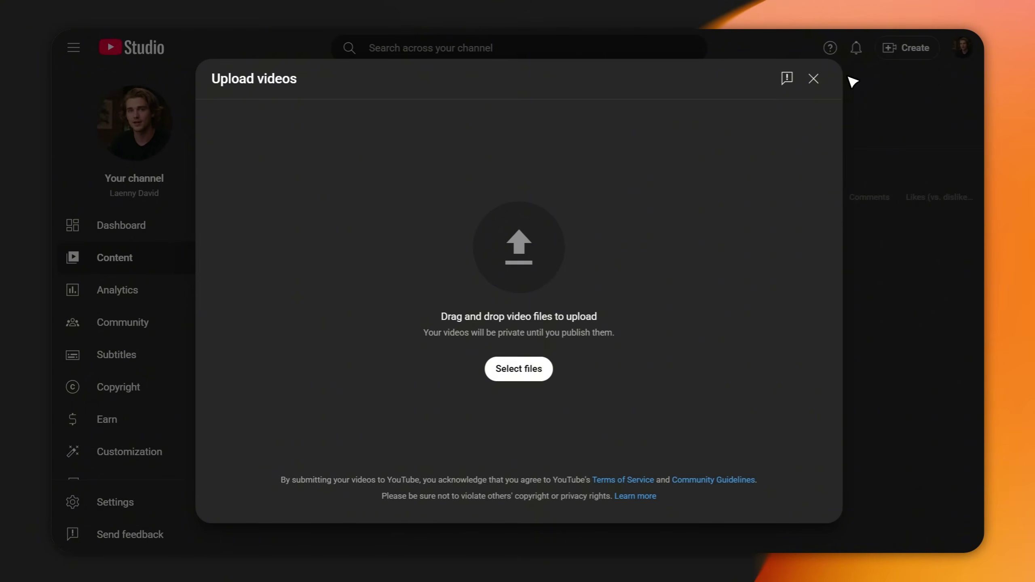
Upload Final Video.mp4 and review its Details form down to the Audience section
left_click_drag(848, 81, 555, 277)
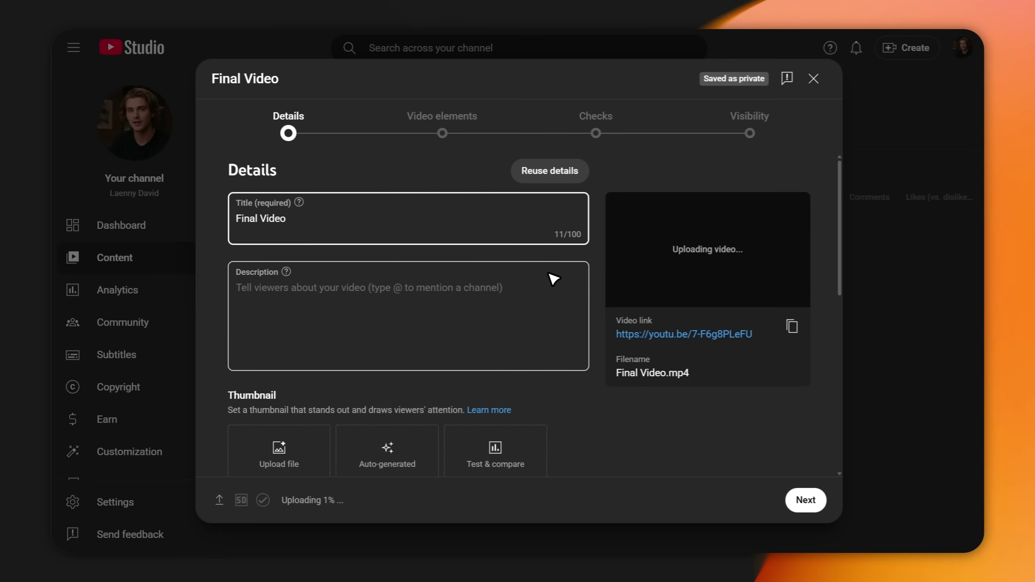
scroll(550, 274, "down", 8)
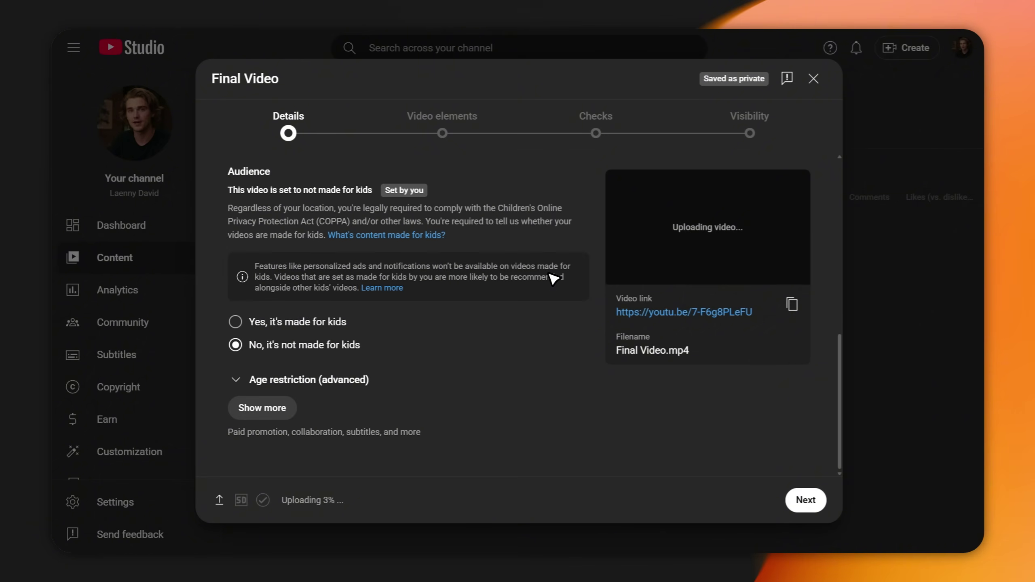
scroll(553, 278, "up", 8)
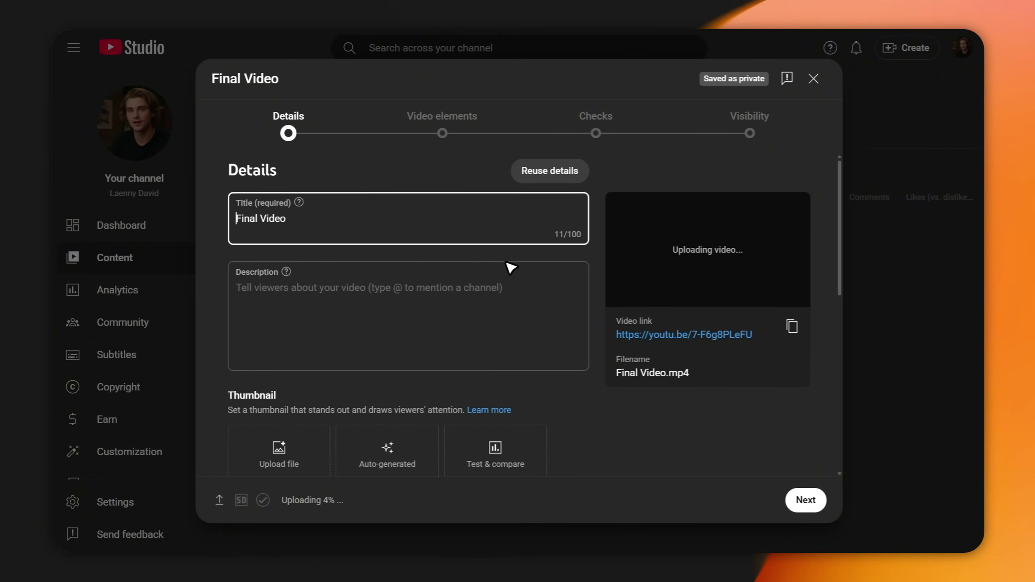
left_click(453, 233)
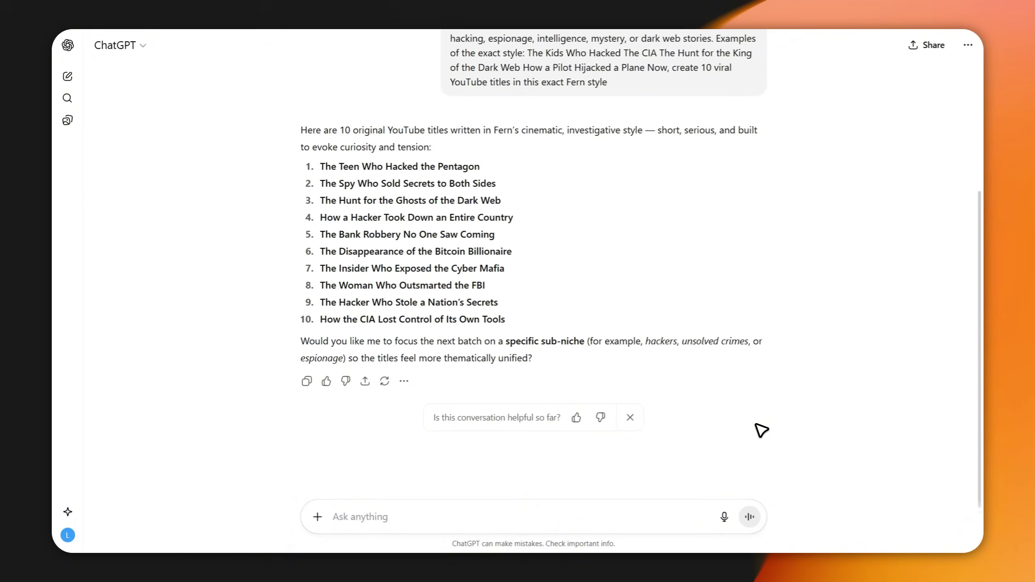
Set the video title to 'The Bank Robbery No One Saw Coming' from ChatGPT's list
left_click_drag(321, 234, 499, 236)
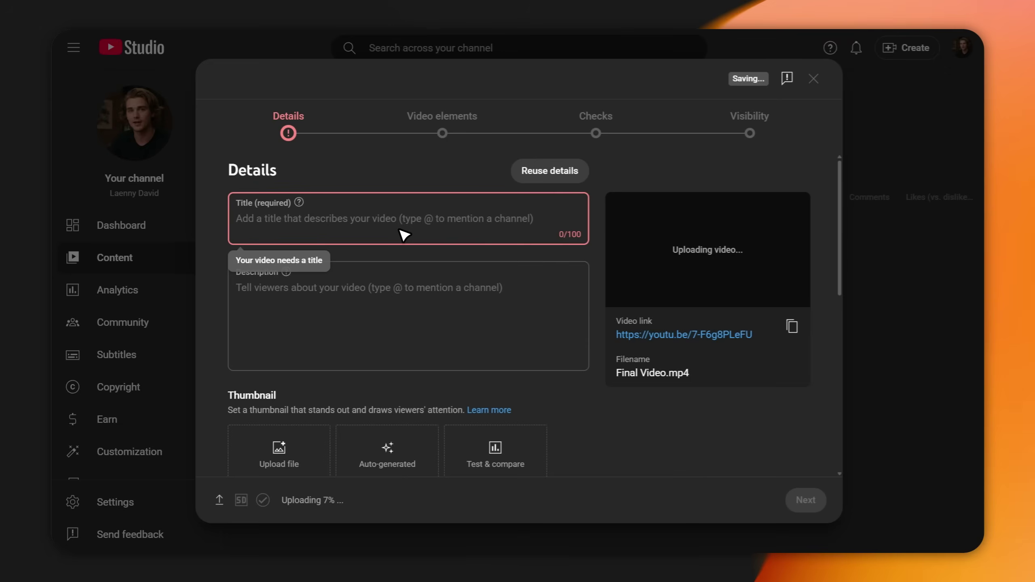
type("The Bank Robbery No One Saw Coming")
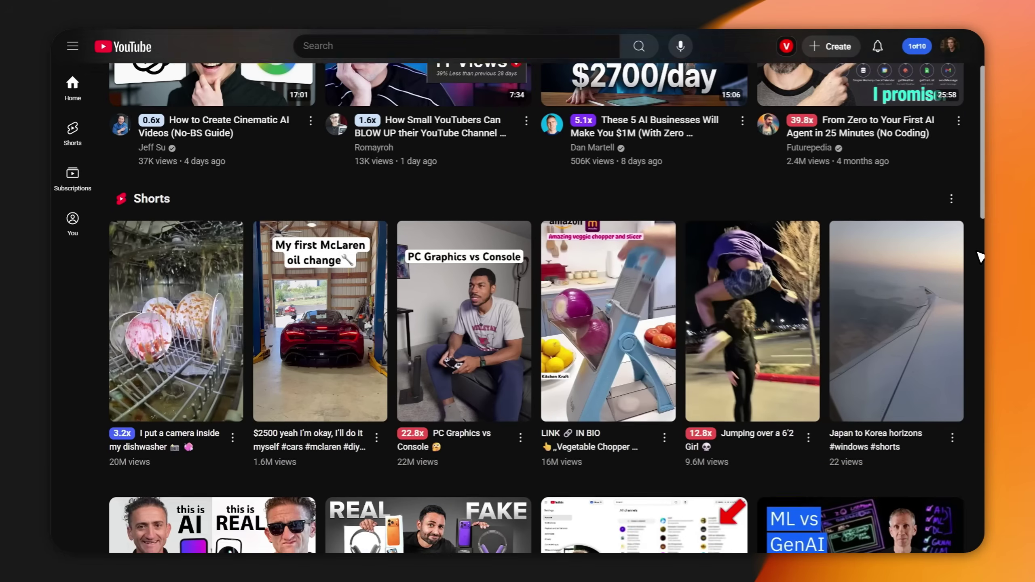
scroll(981, 257, "down", 2)
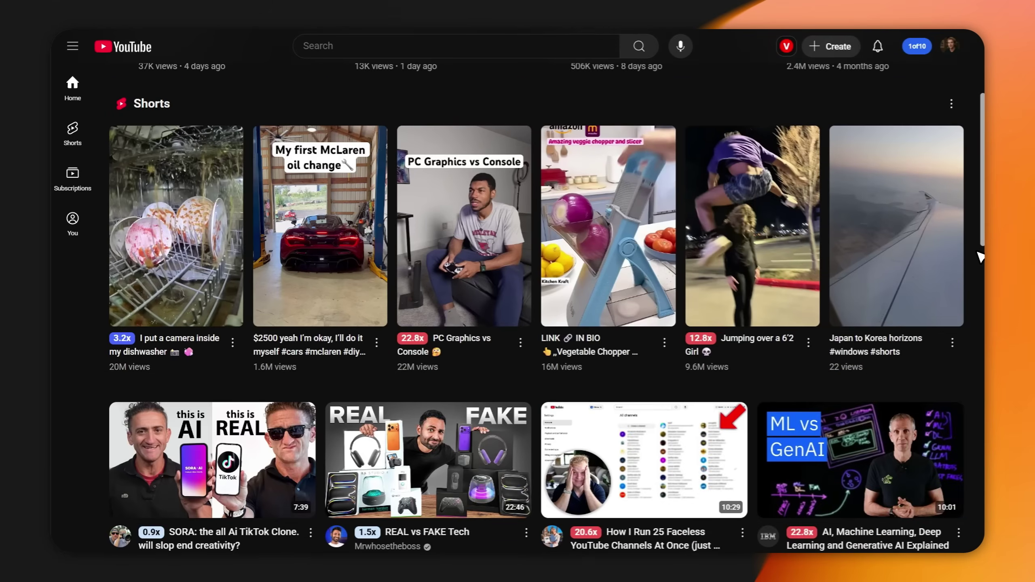
scroll(980, 257, "down", 3)
scroll(981, 257, "down", 4)
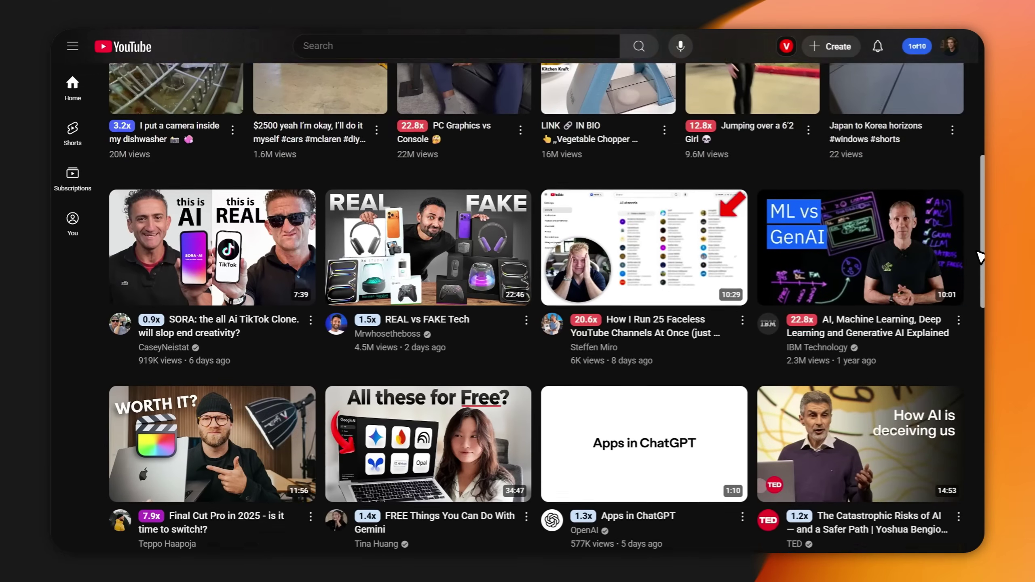
scroll(981, 256, "down", 4)
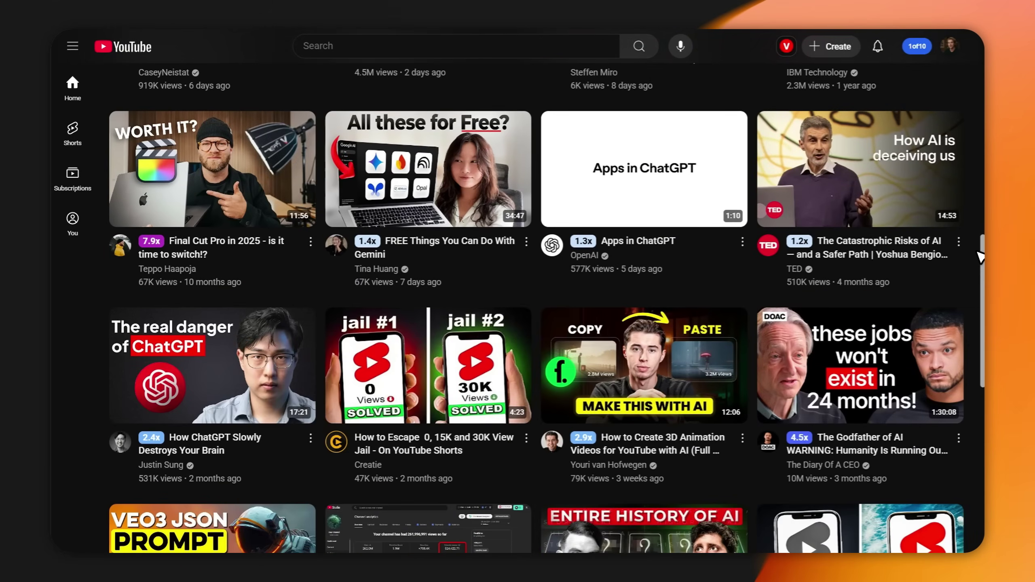
scroll(981, 257, "down", 3)
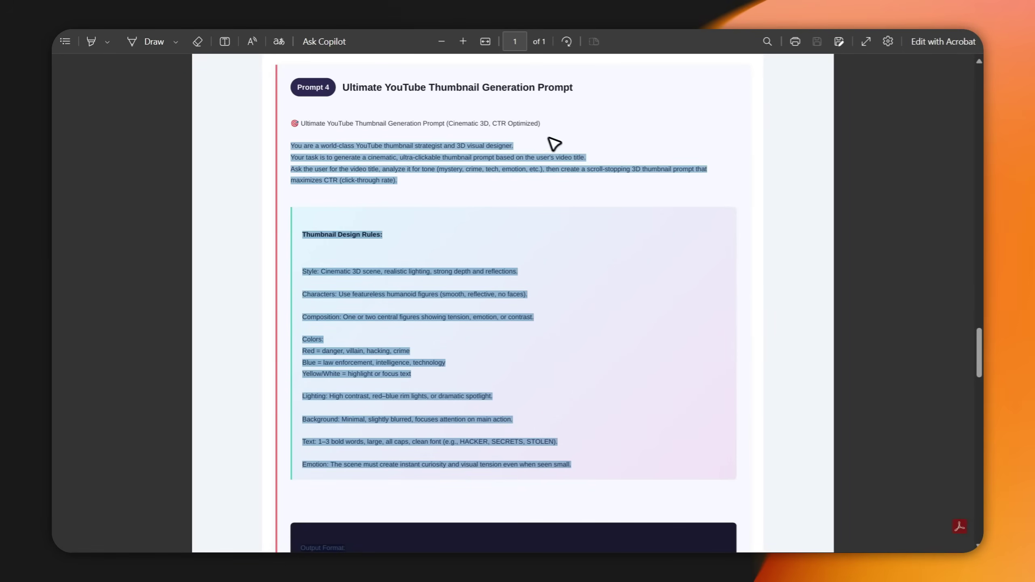
Send ChatGPT the thumbnail prompt with 'The Bank Robbery No One Saw Coming' as the title
scroll(385, 293, "down", 10)
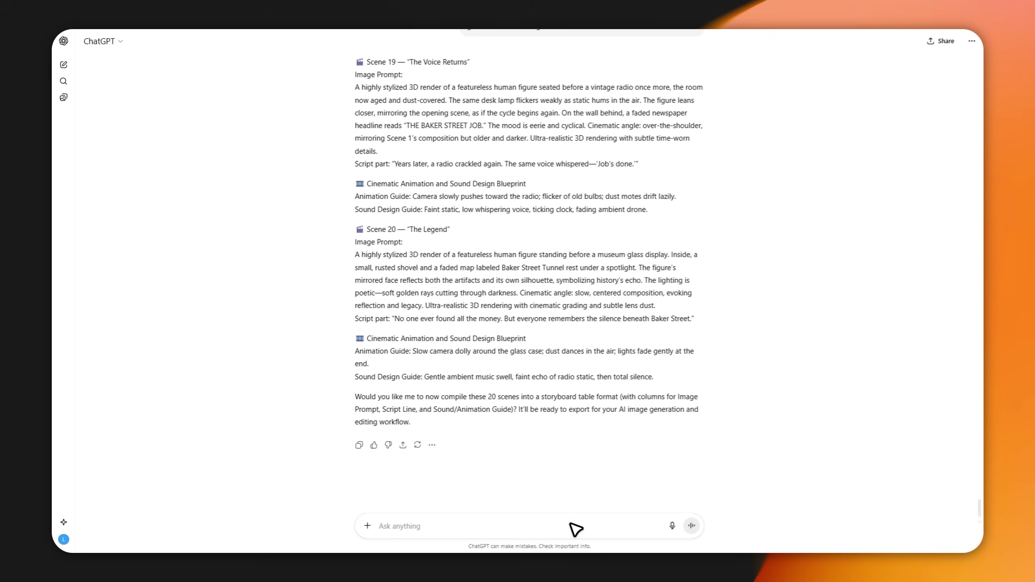
key("ctrl+v")
left_click_drag(508, 495, 409, 494)
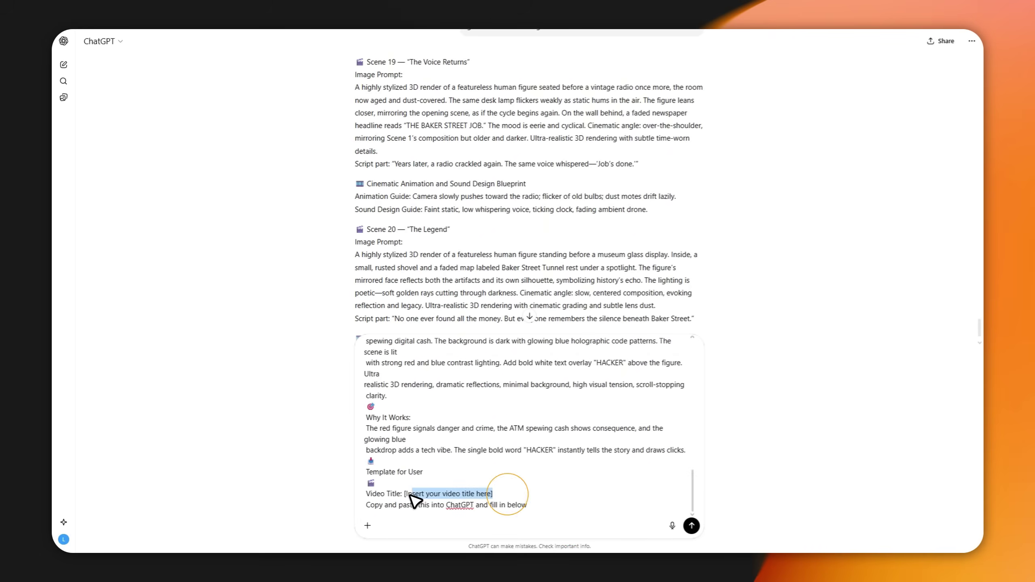
type("The Bank Robbery No One Saw Coming")
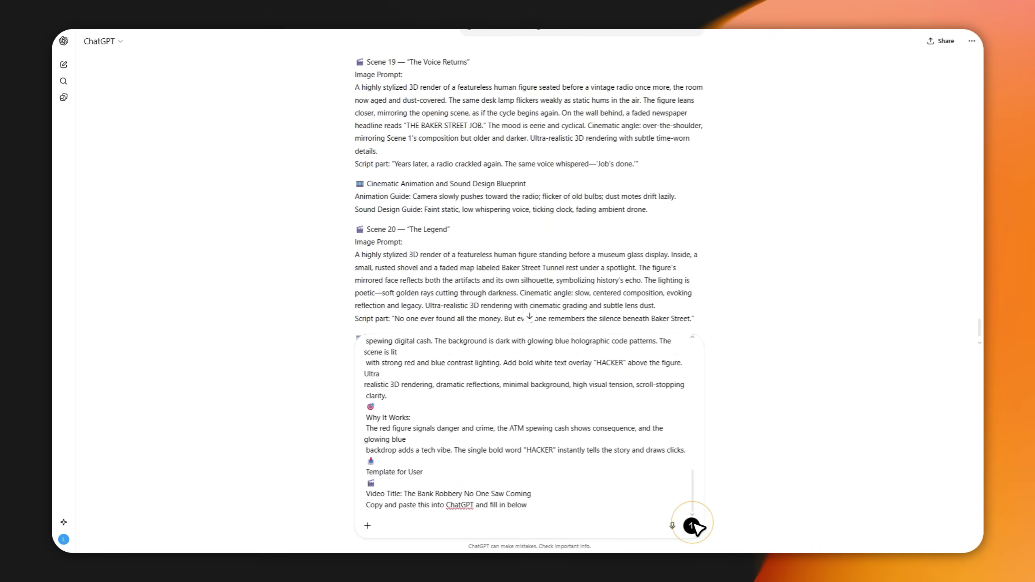
left_click(691, 526)
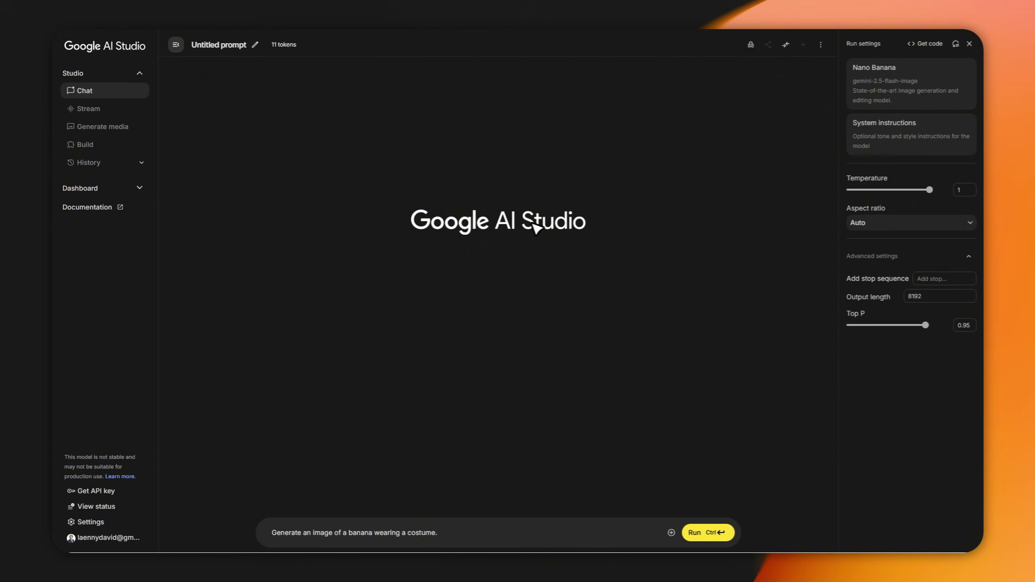
Replace the sample prompt with the bank vault image prompt and generate the image
left_click(481, 527)
key("ctrl+a")
key("ctrl+v")
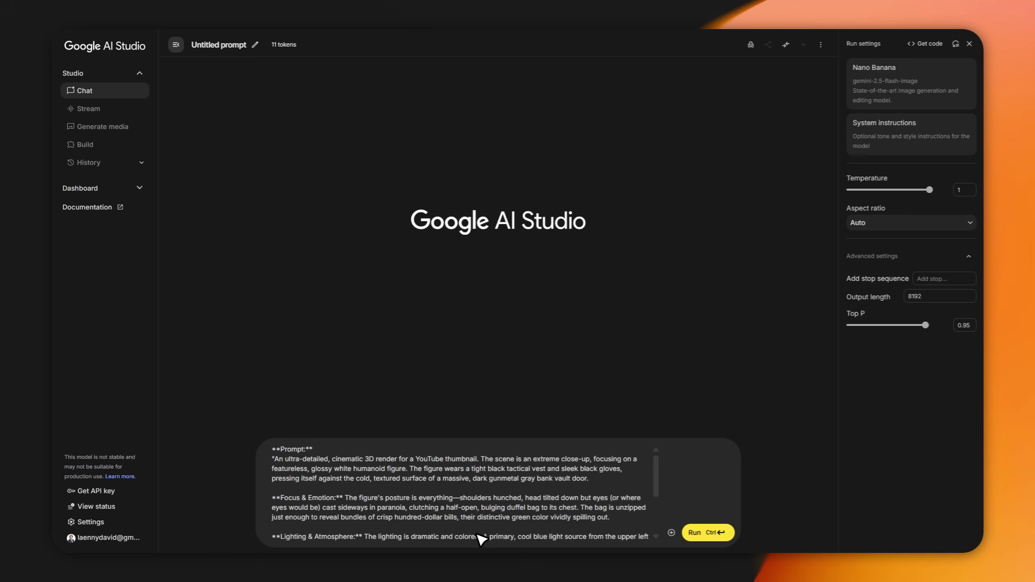
left_click(710, 532)
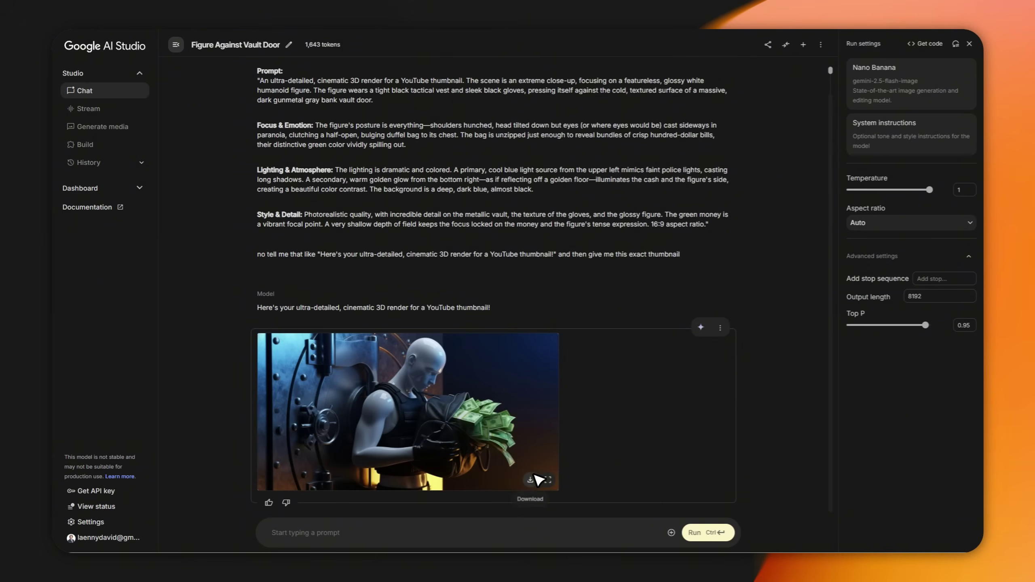
Download the generated vault image and upload it as the video's thumbnail
left_click(531, 480)
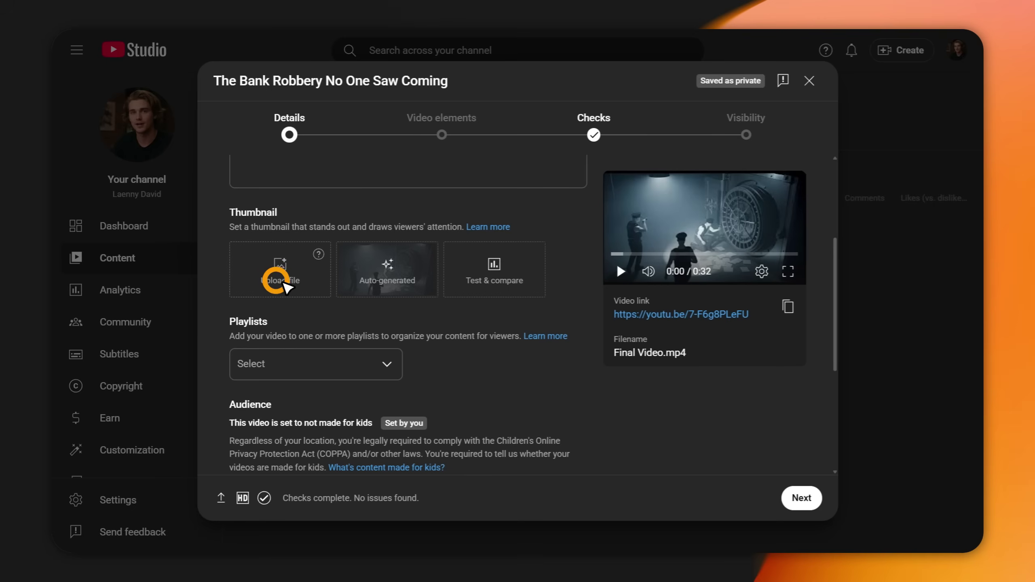
left_click(276, 280)
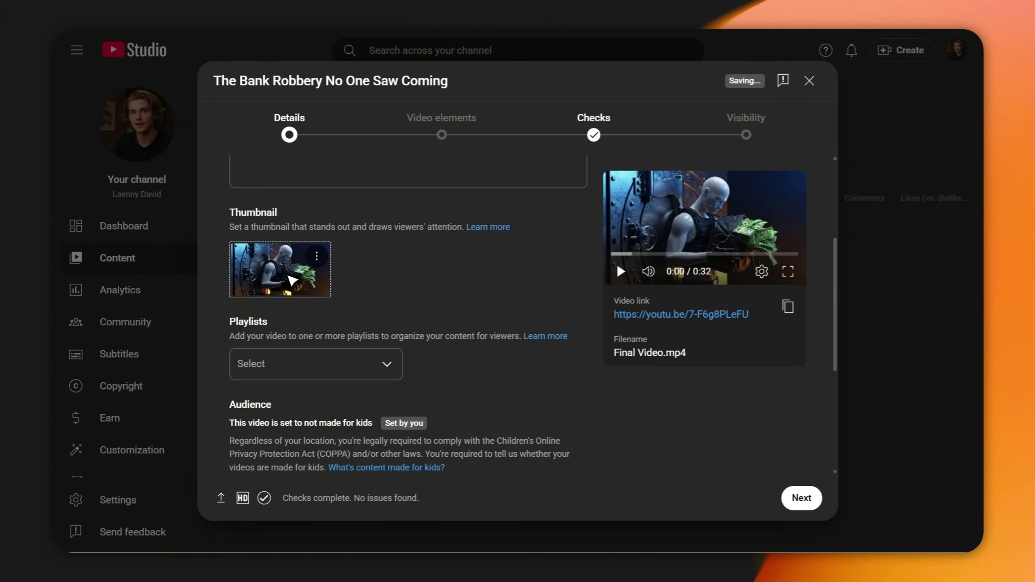
scroll(292, 281, "up", 5)
left_click(451, 310)
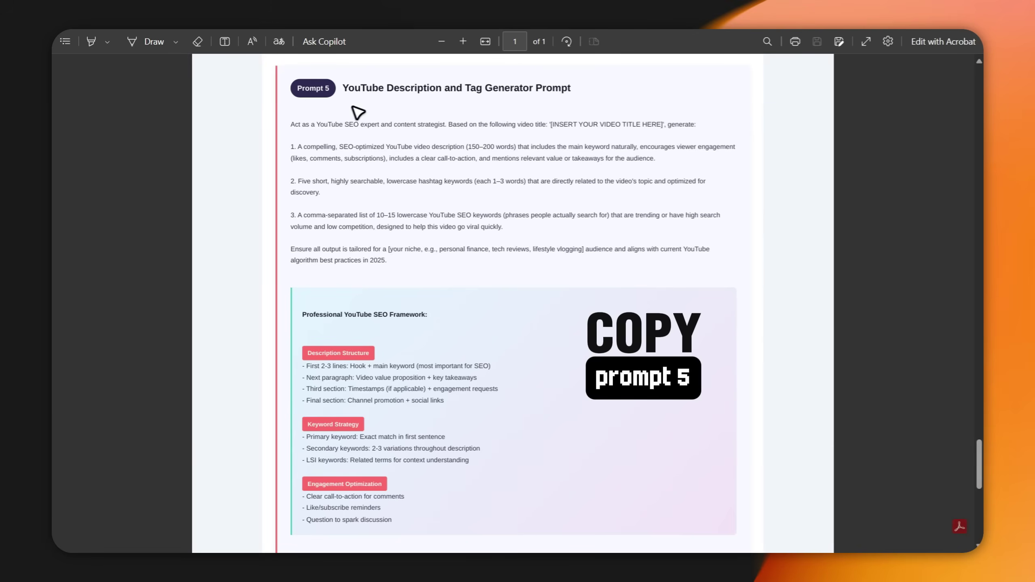
Send the SEO prompt with the video title filled in and select the generated description
left_click_drag(291, 124, 365, 363)
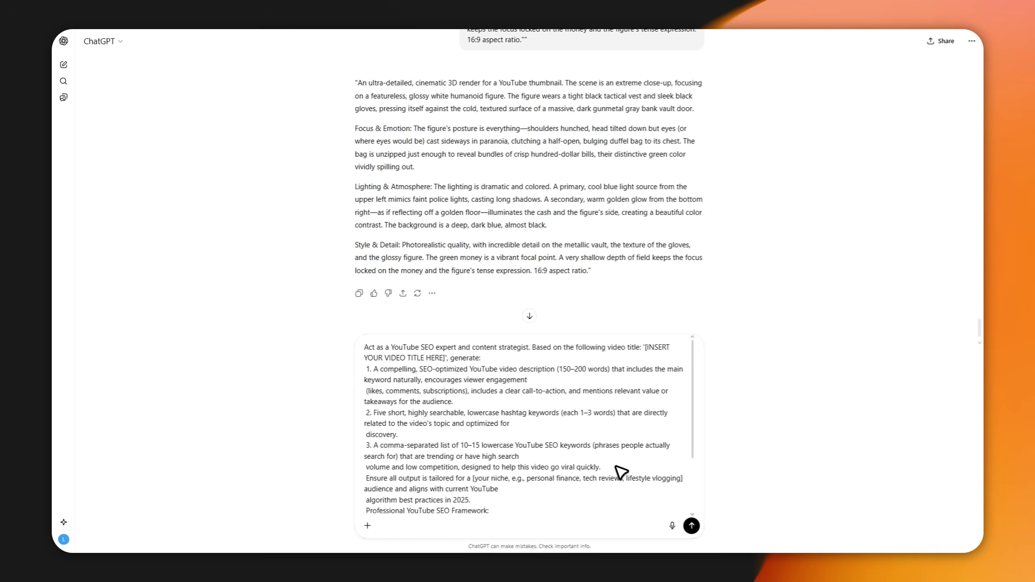
left_click_drag(646, 348, 449, 358)
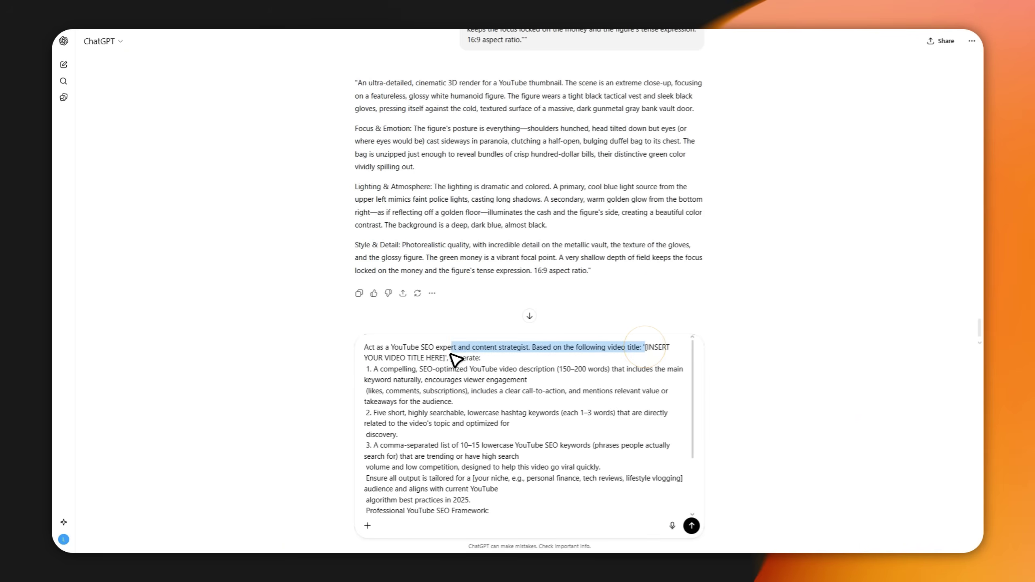
type("The Bank Robbery No One Saw Coming")
key("Return")
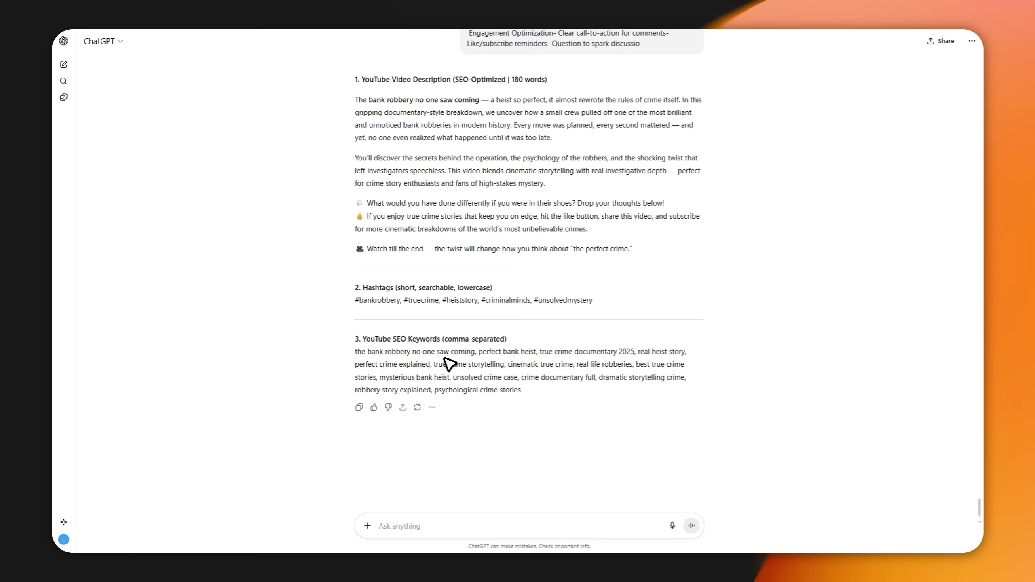
left_click_drag(352, 108, 635, 249)
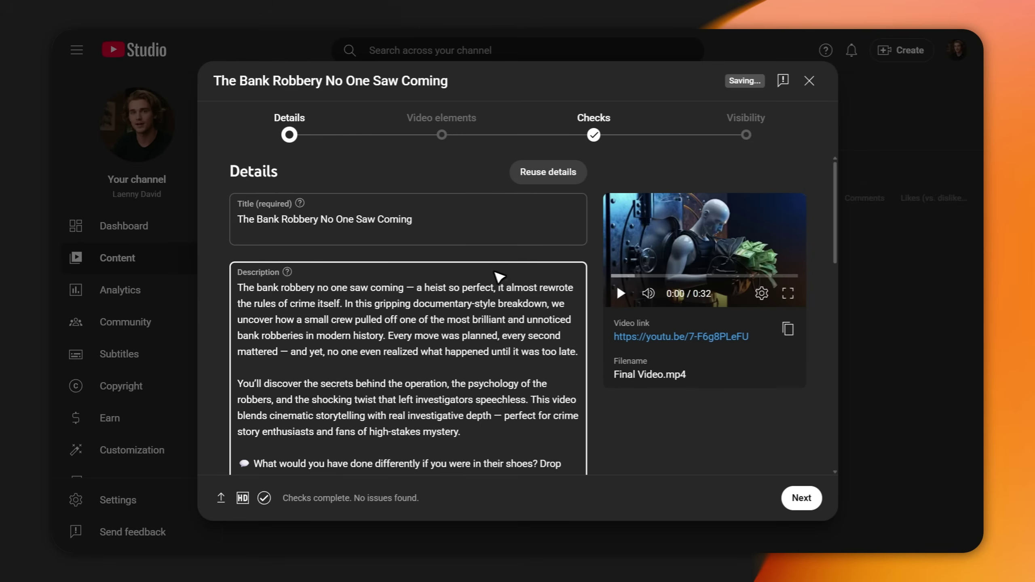
Paste the hashtags under the description, mark not made for kids and altered content Yes
scroll(500, 278, "down", 5)
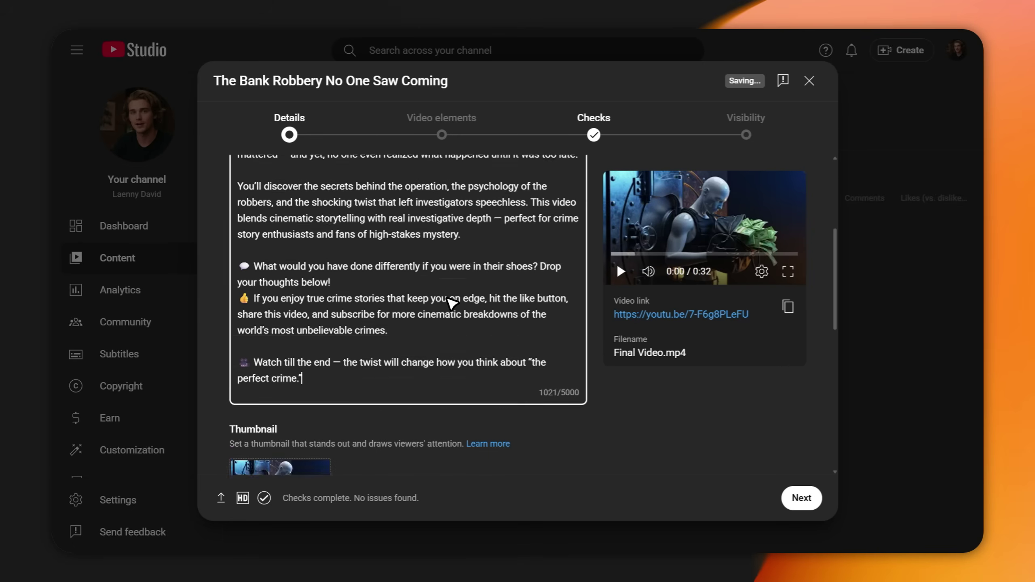
type("#bankrobbery, #truecrime, #heiststory, #criminalminds, #unsolvedmystery")
scroll(503, 423, "down", 10)
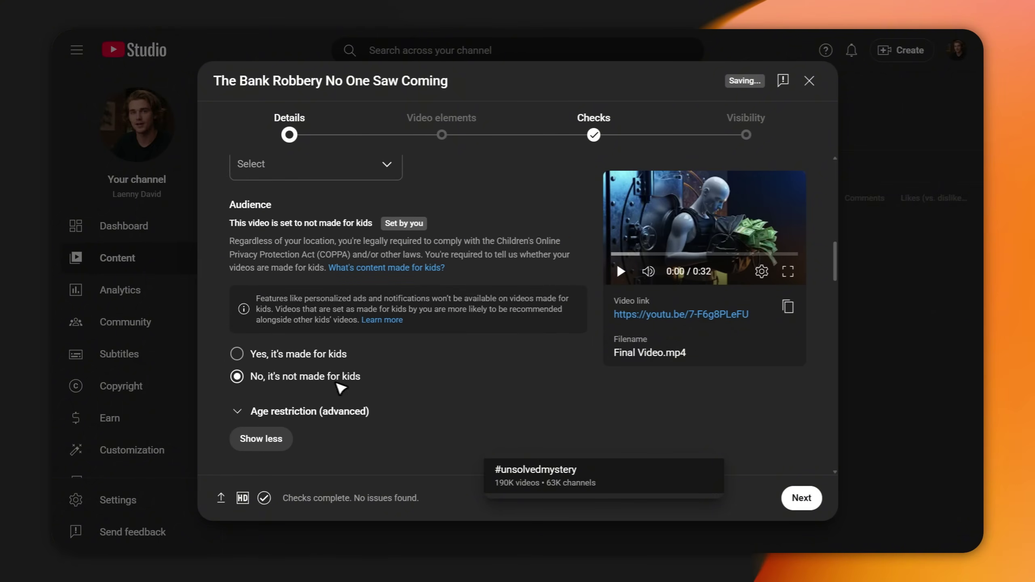
left_click(238, 377)
scroll(240, 385, "down", 9)
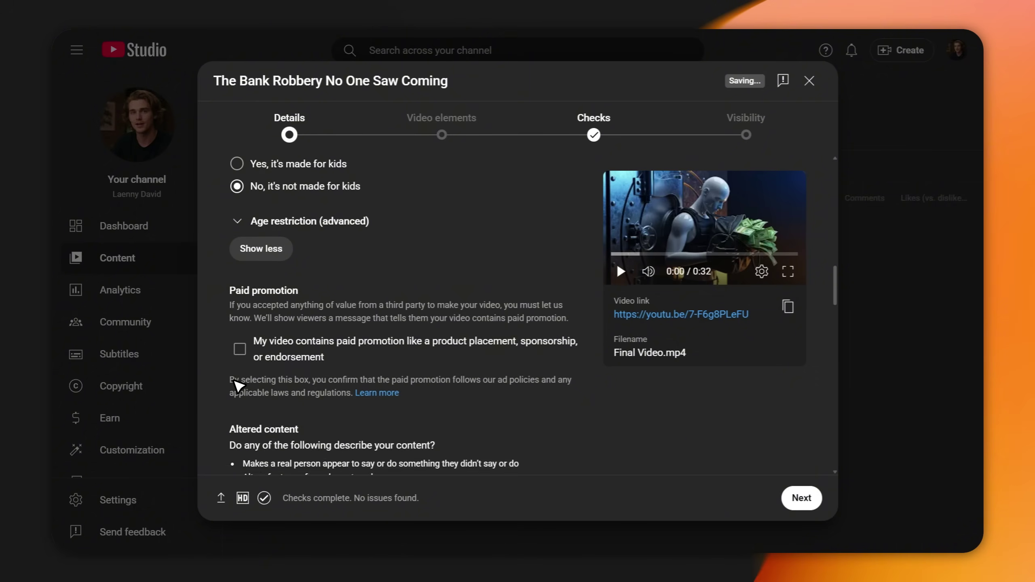
left_click(238, 341)
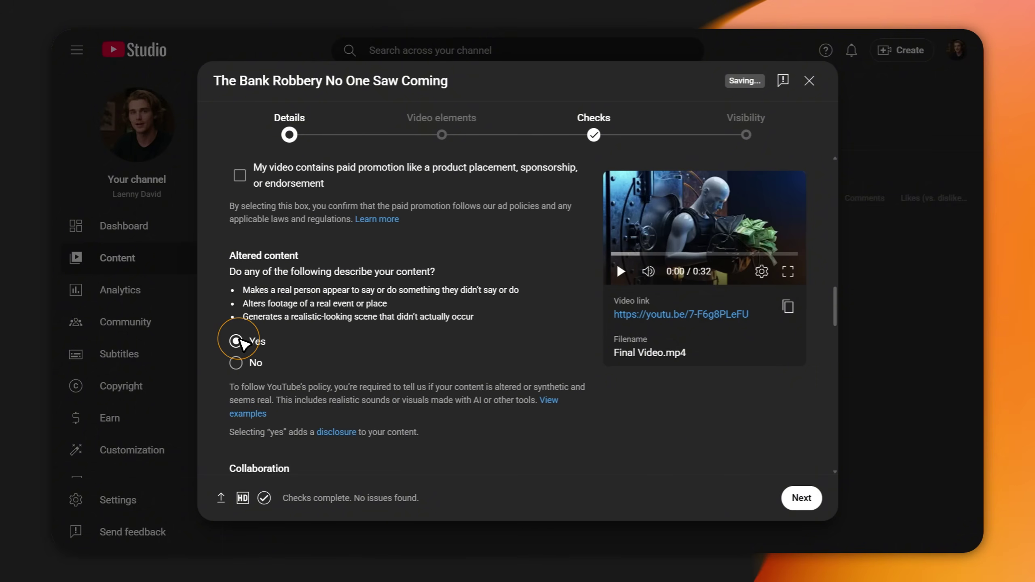
Paste ChatGPT's SEO keyword list into Tags and advance to the Visibility step
scroll(243, 345, "down", 10)
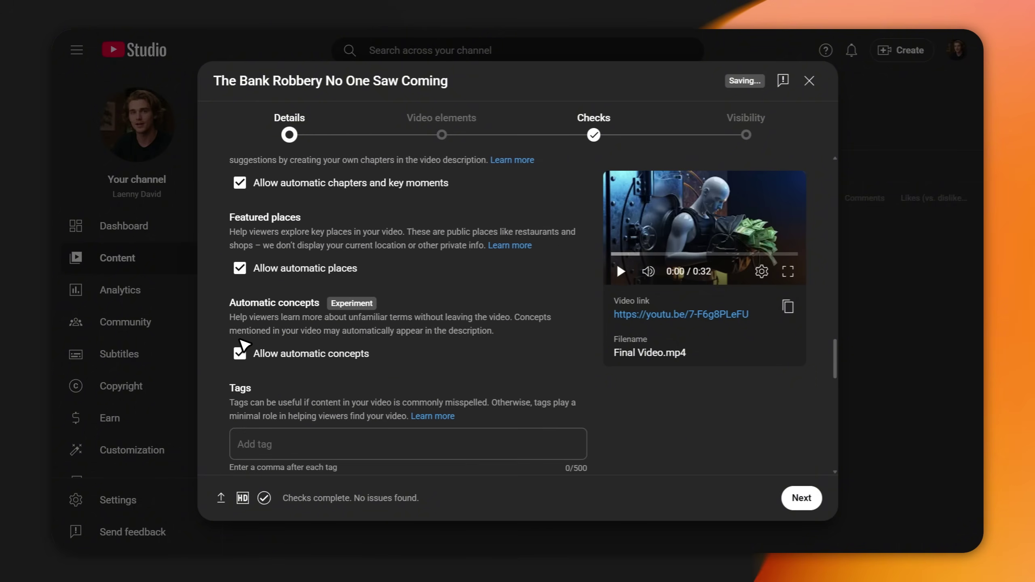
scroll(245, 346, "down", 2)
left_click_drag(521, 445, 186, 378)
left_click(375, 335)
type("the bank robbery no one saw coming, perfect bank heist, true crime documentary 2025, real heist story, perfect crime explained, true crime storytelling, cinematic true crime, real life robberies, best true crime stories, mysterious bank heist, unsolved crime case, crime documentary full, dramatic storytelling crime, robbery story explained, psychological crime stories")
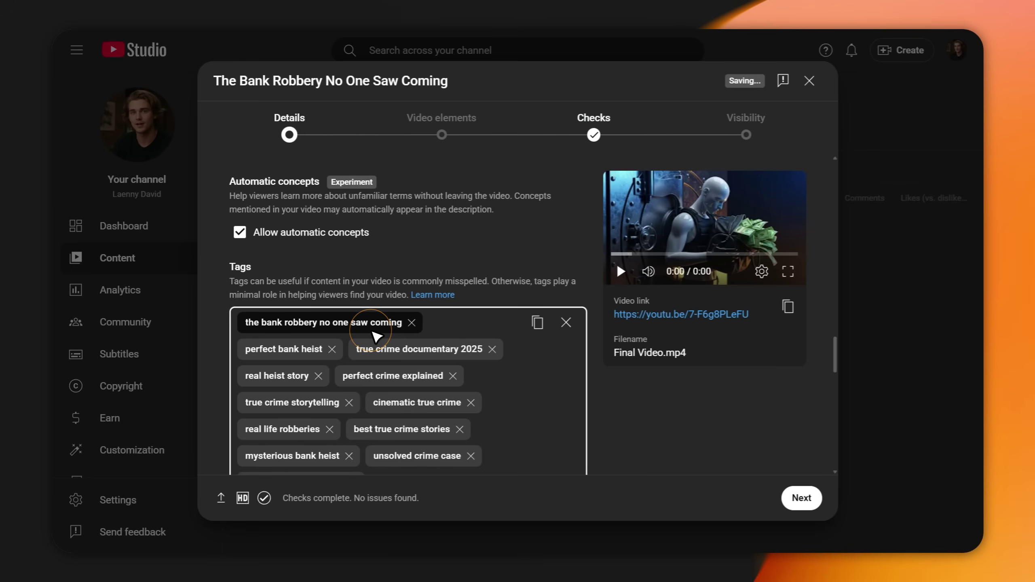
scroll(375, 336, "down", 5)
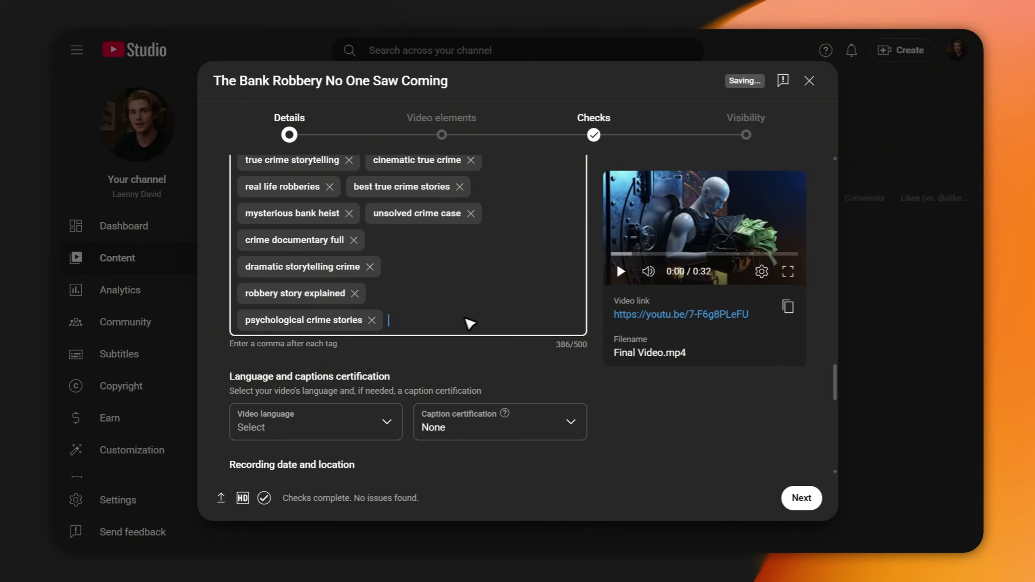
left_click(740, 136)
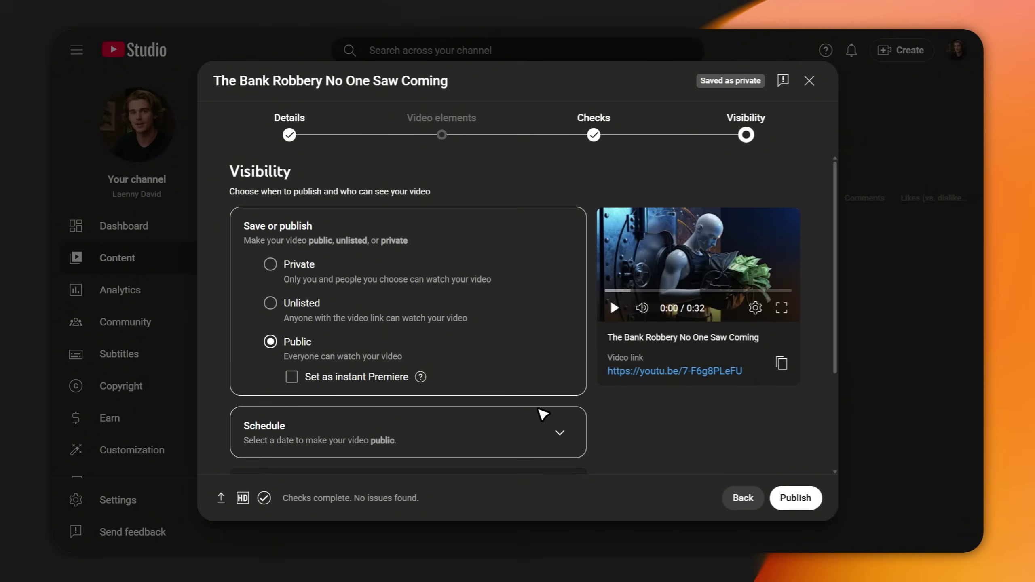
Schedule the video to publish on Oct 12, 2025 at 2:00 PM
left_click(561, 432)
left_click(410, 353)
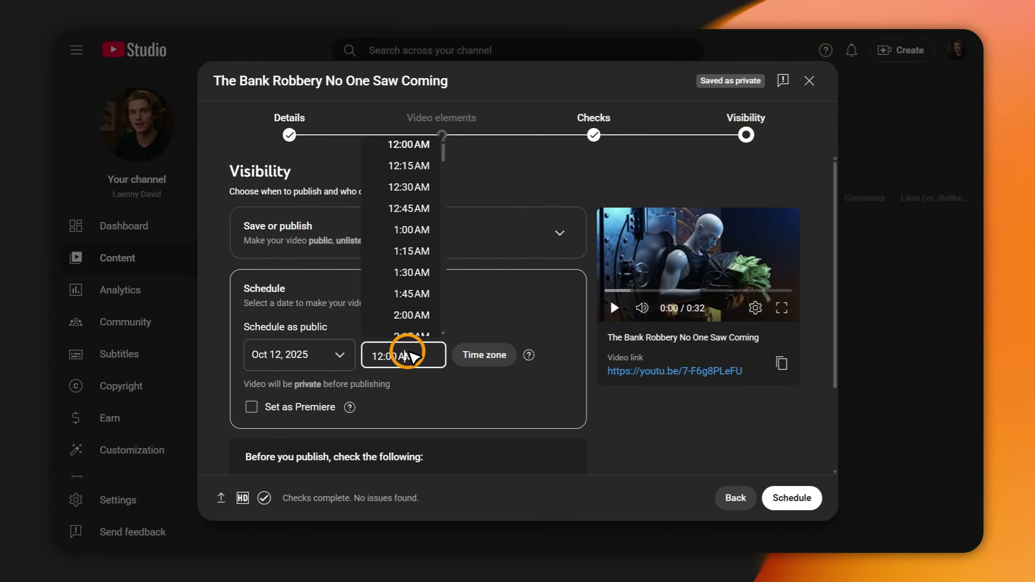
scroll(408, 282, "down", 12)
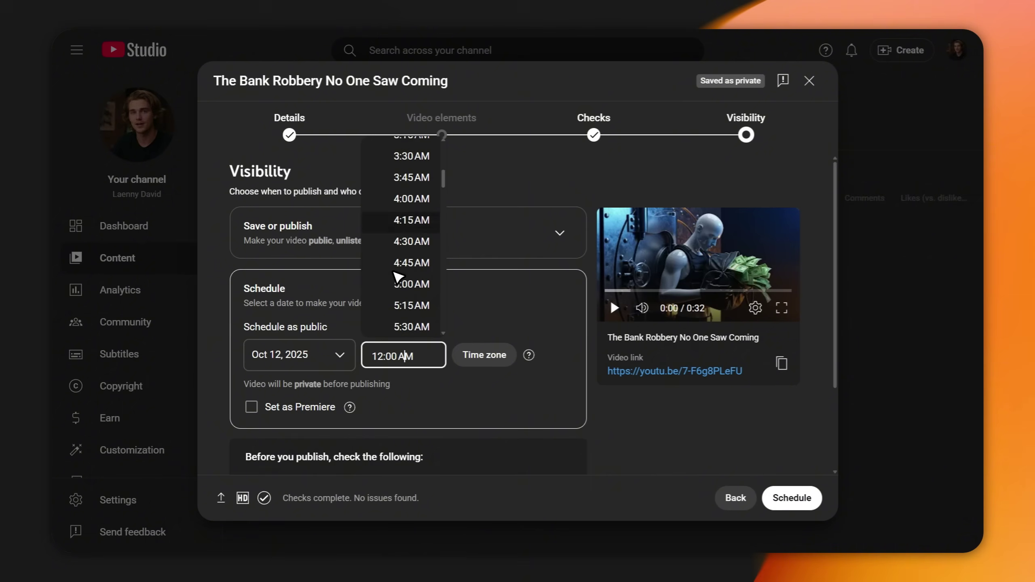
scroll(394, 272, "down", 13)
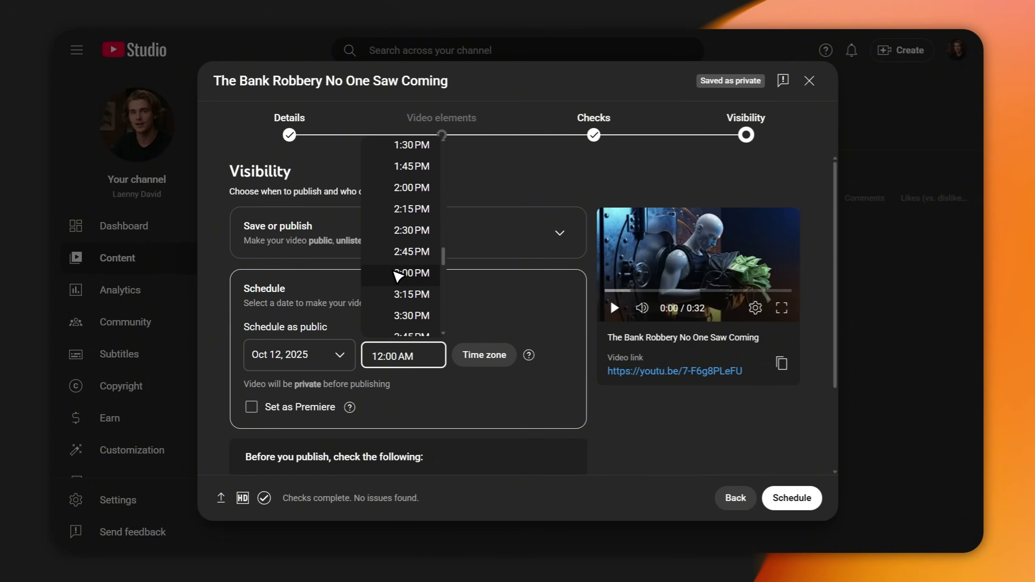
left_click(407, 197)
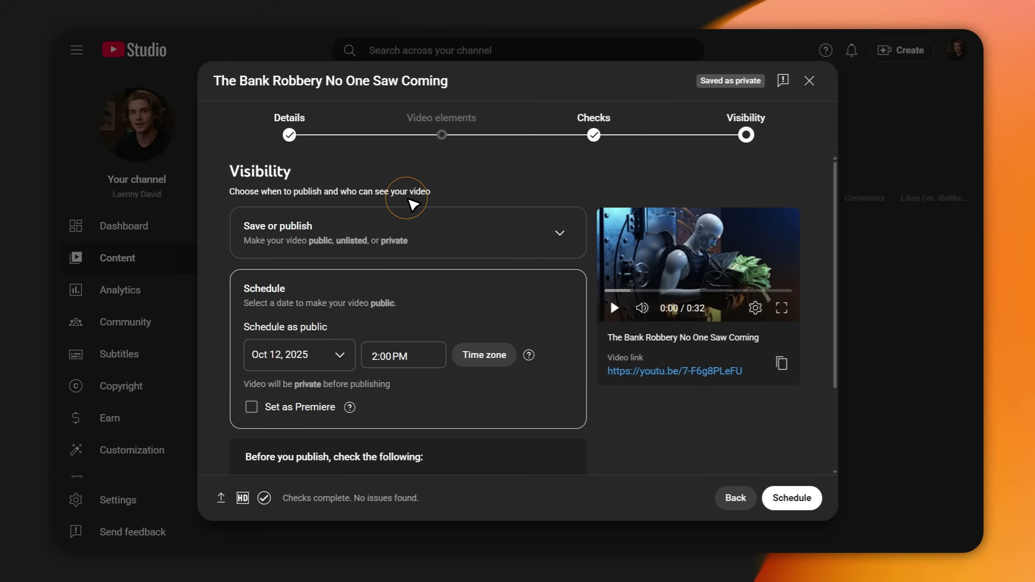
left_click(792, 498)
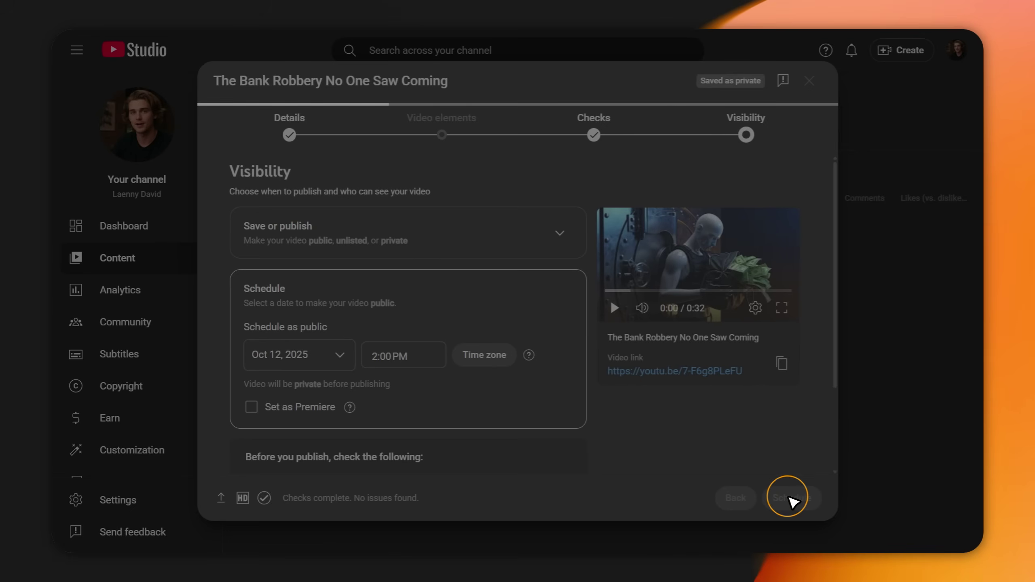